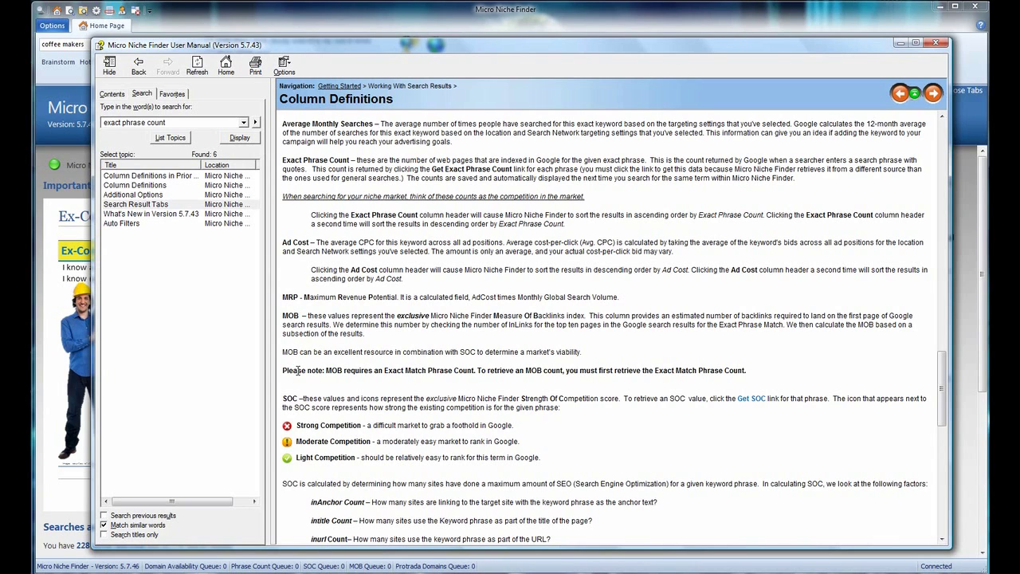
Read the manual's Column Definitions page, focusing on MOB, SOC and what makes a potentially good market, and put the manual away.
{"action": "left_click_drag", "start_coordinate": [383, 370], "coordinate": [474, 371]}
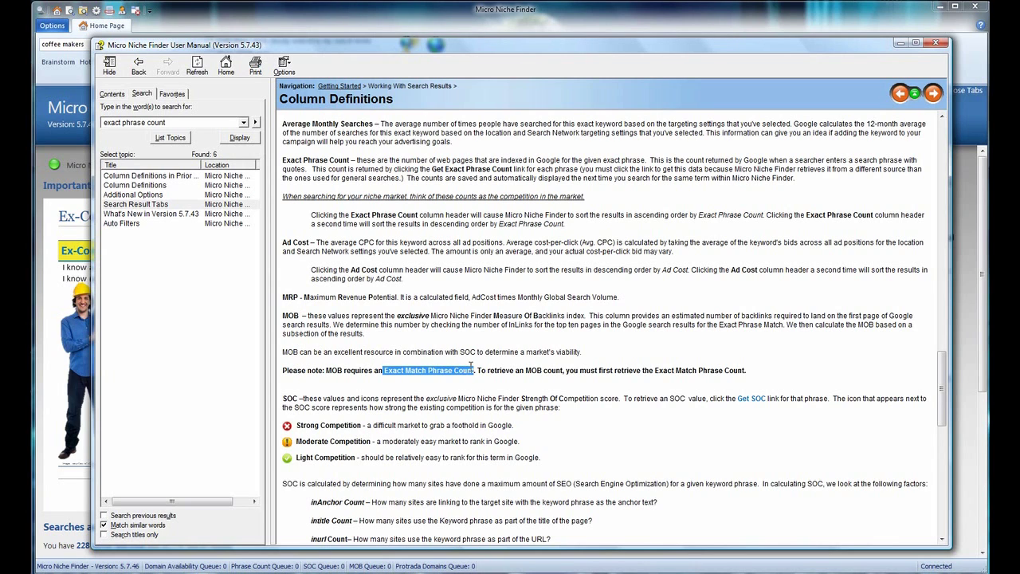
{"action": "left_click", "coordinate": [463, 355]}
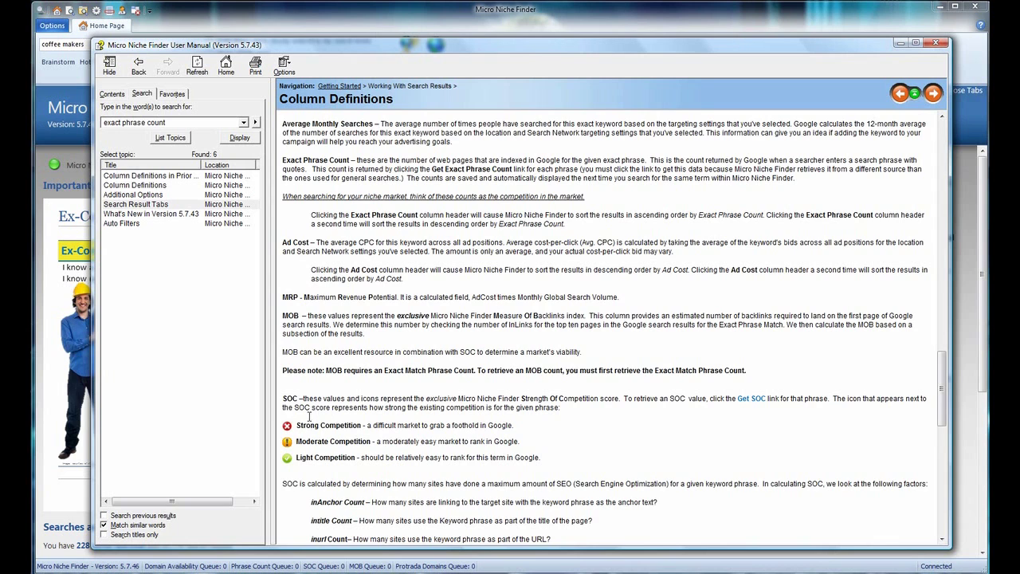
{"action": "scroll", "coordinate": [317, 414], "scroll_direction": "down", "scroll_amount": 3}
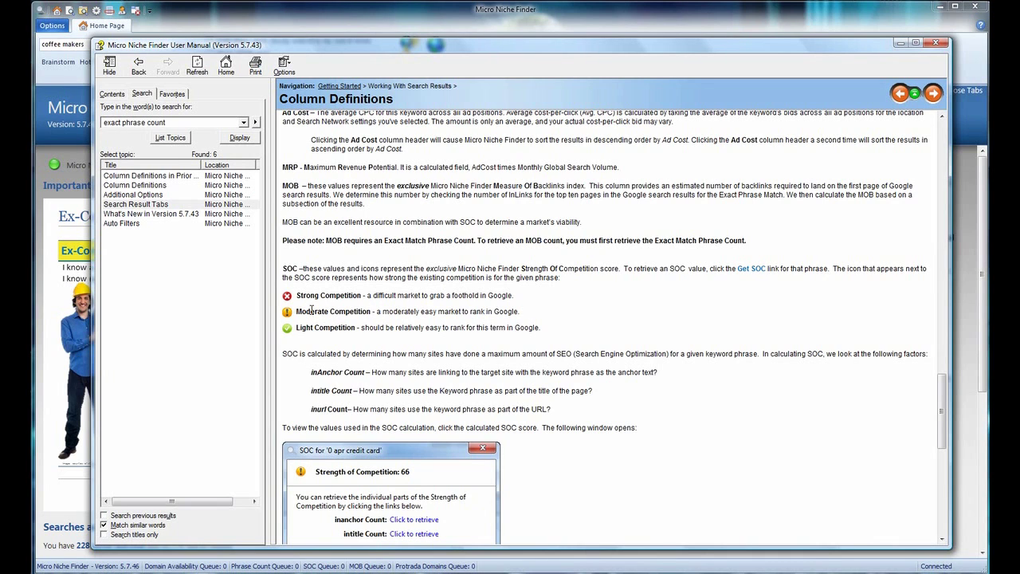
{"action": "scroll", "coordinate": [311, 309], "scroll_direction": "down", "scroll_amount": 3}
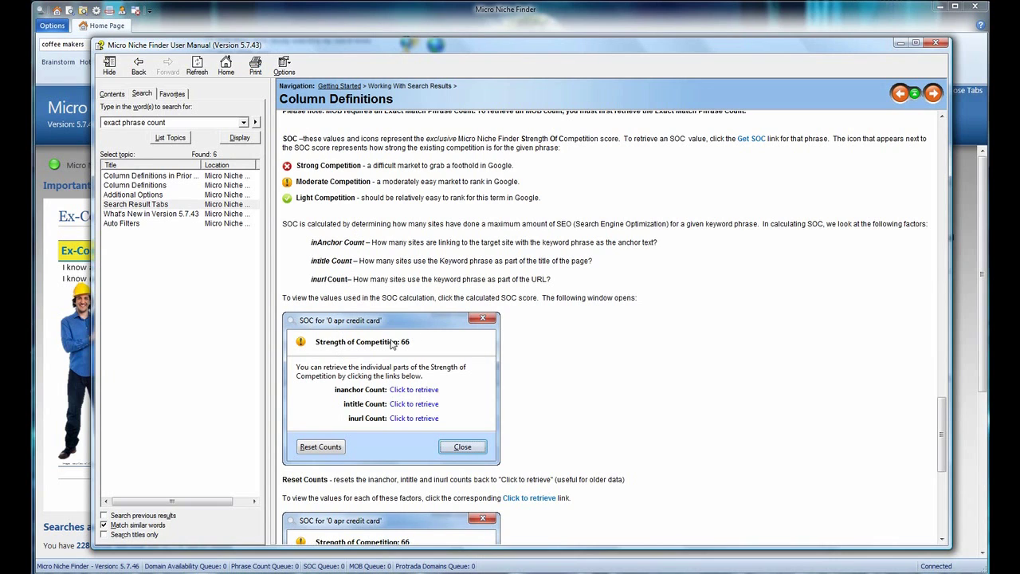
{"action": "scroll", "coordinate": [414, 392], "scroll_direction": "down", "scroll_amount": 3}
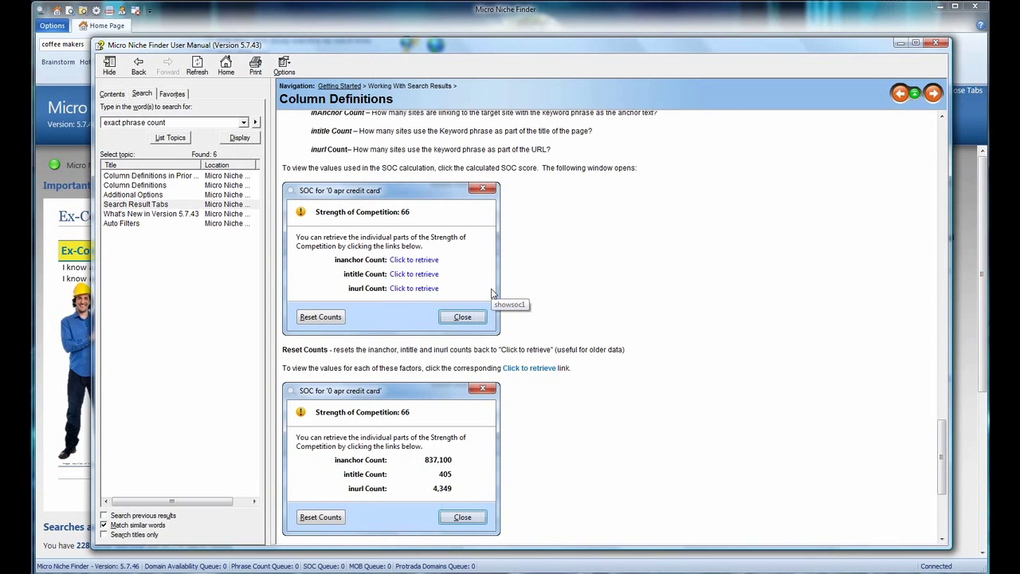
{"action": "scroll", "coordinate": [492, 294], "scroll_direction": "down", "scroll_amount": 3}
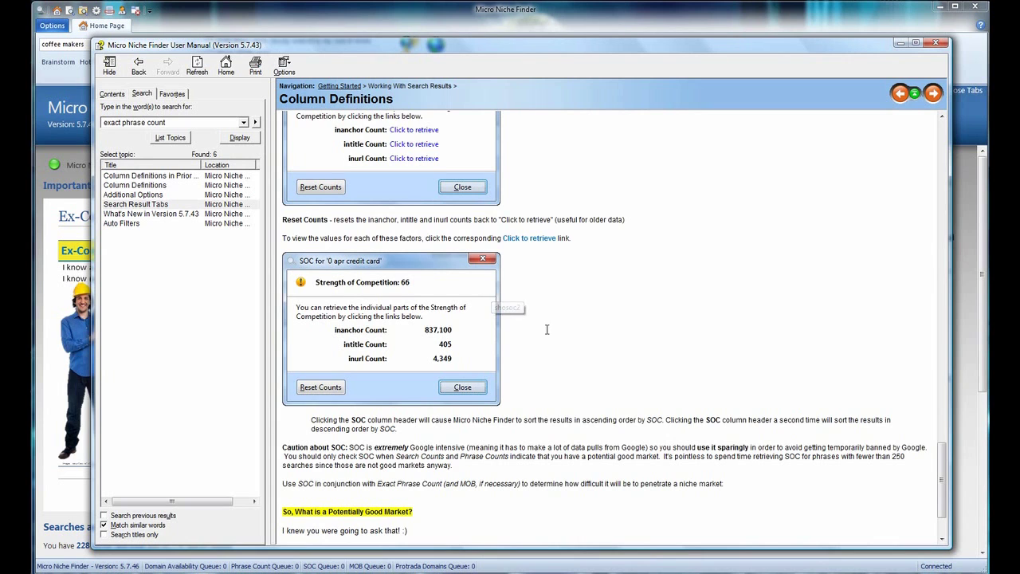
{"action": "scroll", "coordinate": [562, 328], "scroll_direction": "down", "scroll_amount": 2}
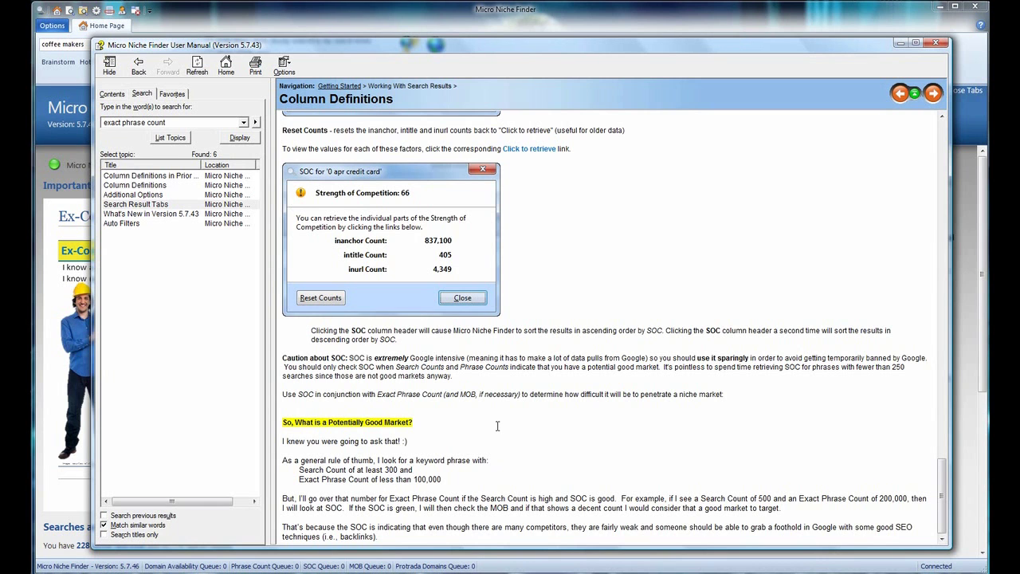
{"action": "scroll", "coordinate": [497, 427], "scroll_direction": "up", "scroll_amount": 5}
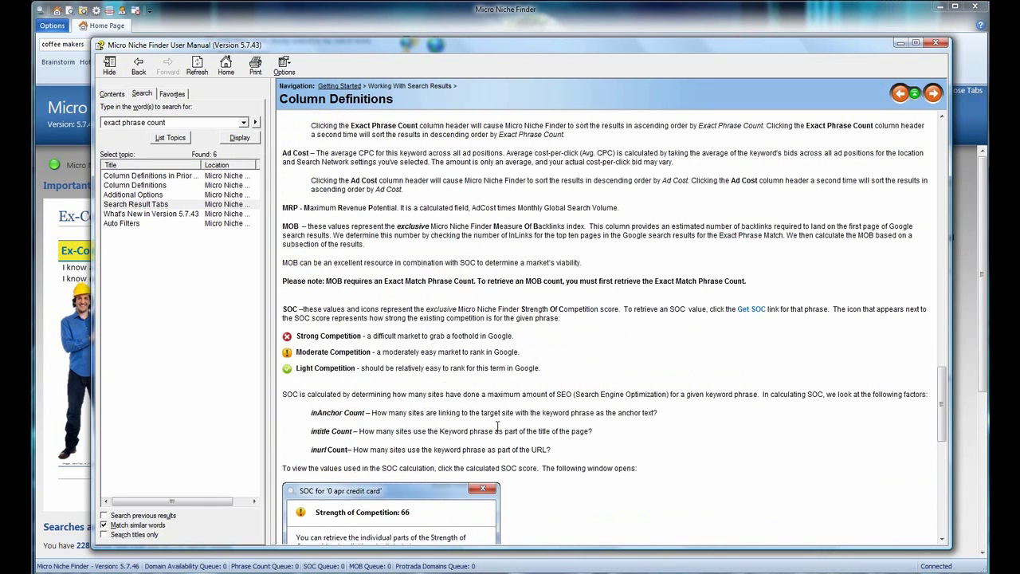
{"action": "scroll", "coordinate": [497, 427], "scroll_direction": "up", "scroll_amount": 15}
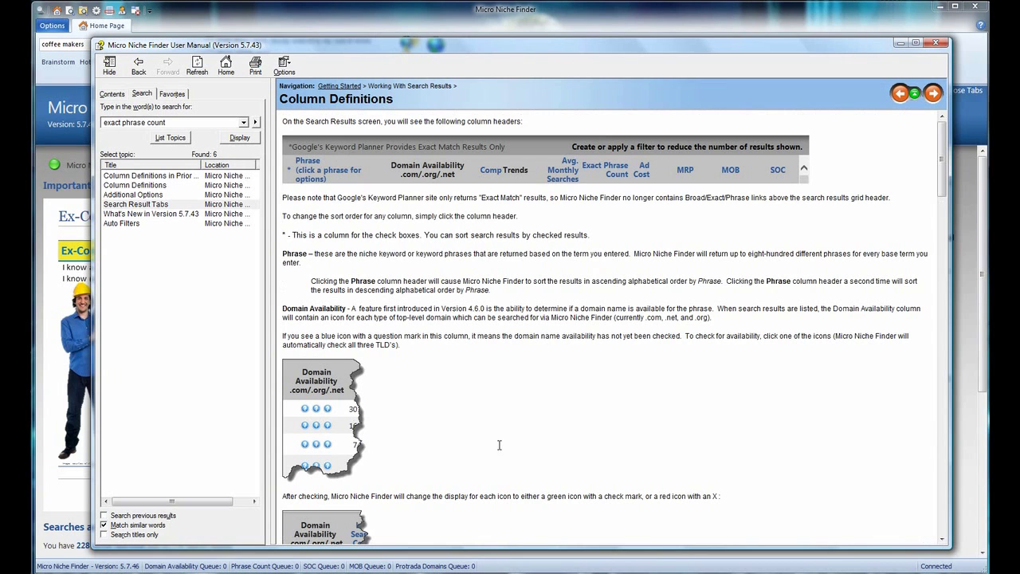
{"action": "scroll", "coordinate": [562, 390], "scroll_direction": "down", "scroll_amount": 5}
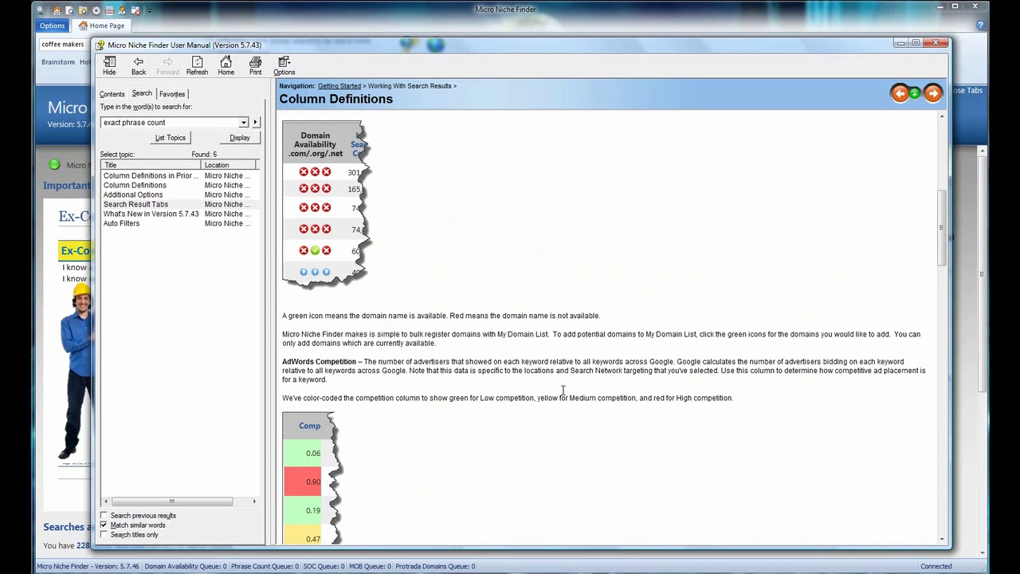
{"action": "scroll", "coordinate": [562, 390], "scroll_direction": "down", "scroll_amount": 8}
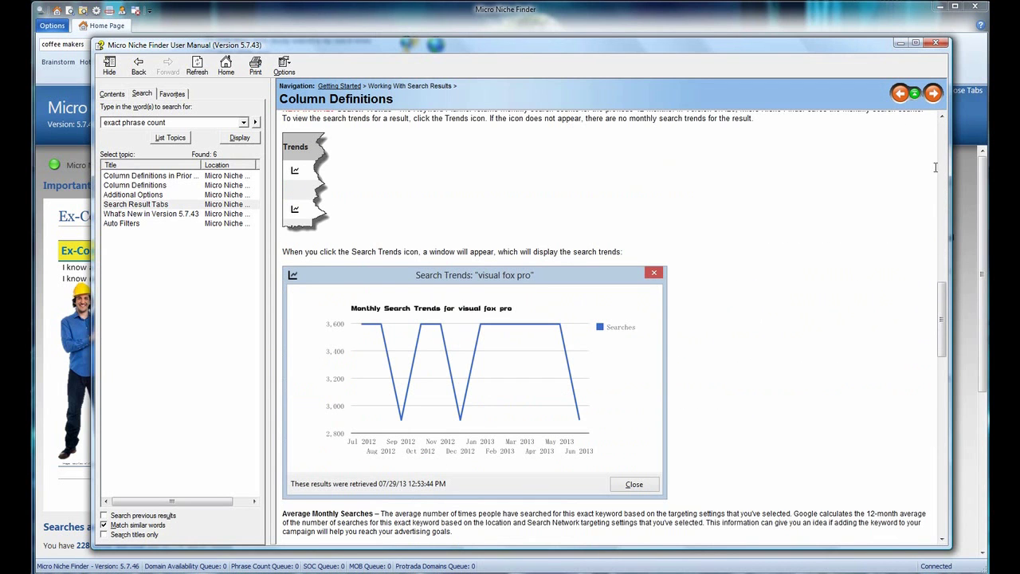
{"action": "left_click", "coordinate": [887, 16]}
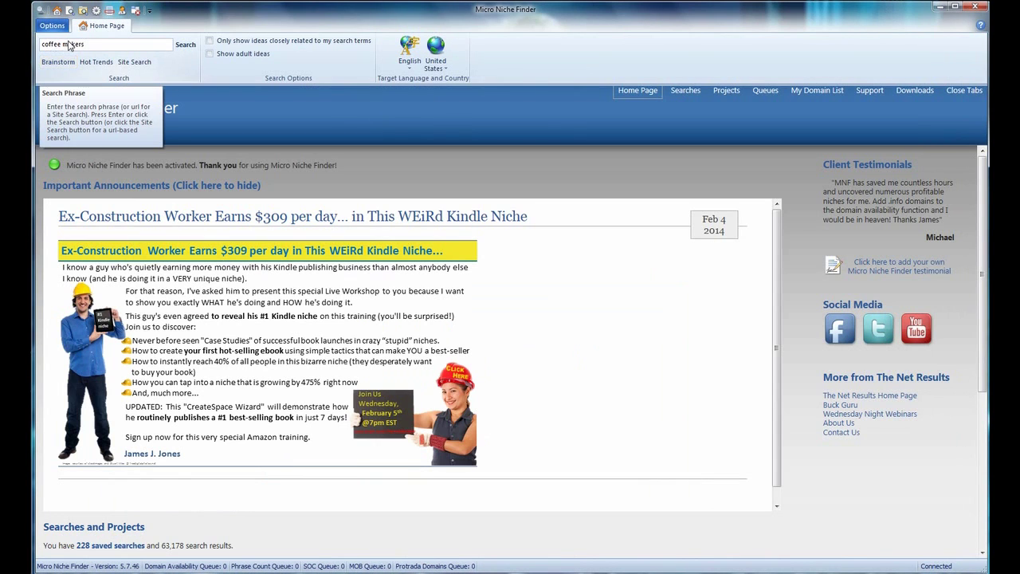
Search for keyword ideas on "coffee makers" and retrieve the SOC score for "how to clean a coffee maker".
{"action": "left_click", "coordinate": [187, 47]}
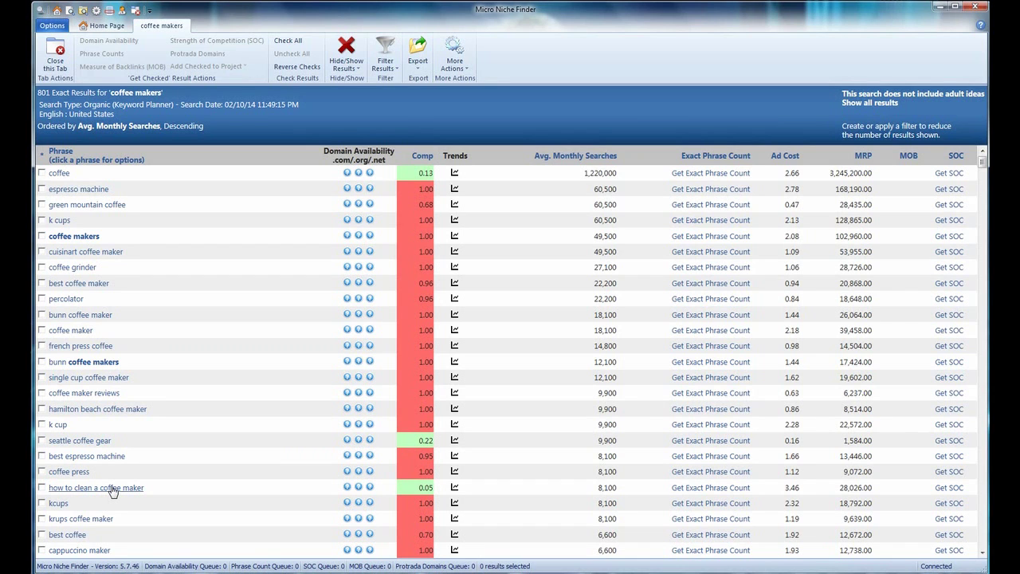
{"action": "scroll", "coordinate": [269, 465], "scroll_direction": "down", "scroll_amount": 5}
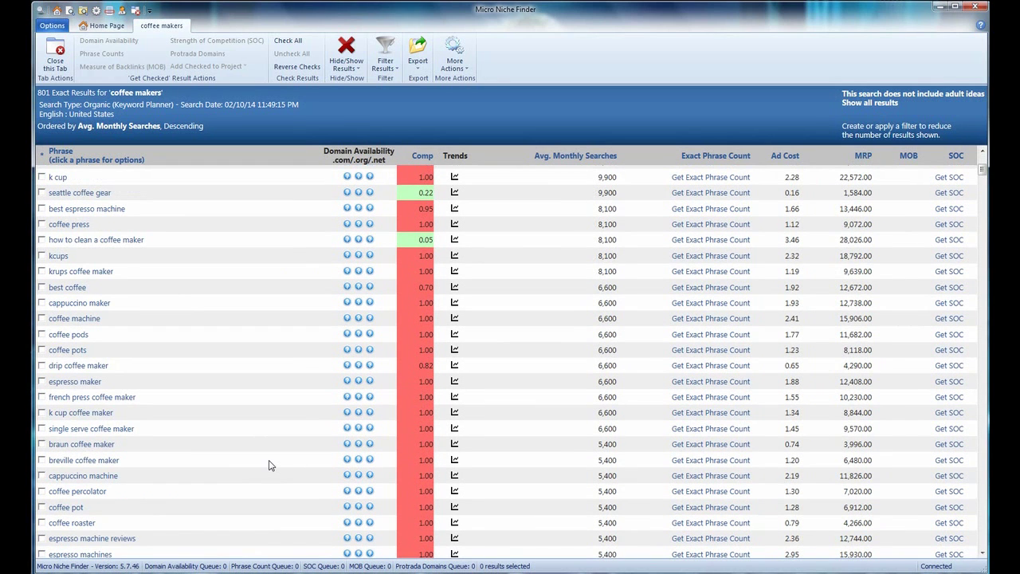
{"action": "scroll", "coordinate": [269, 465], "scroll_direction": "up", "scroll_amount": 5}
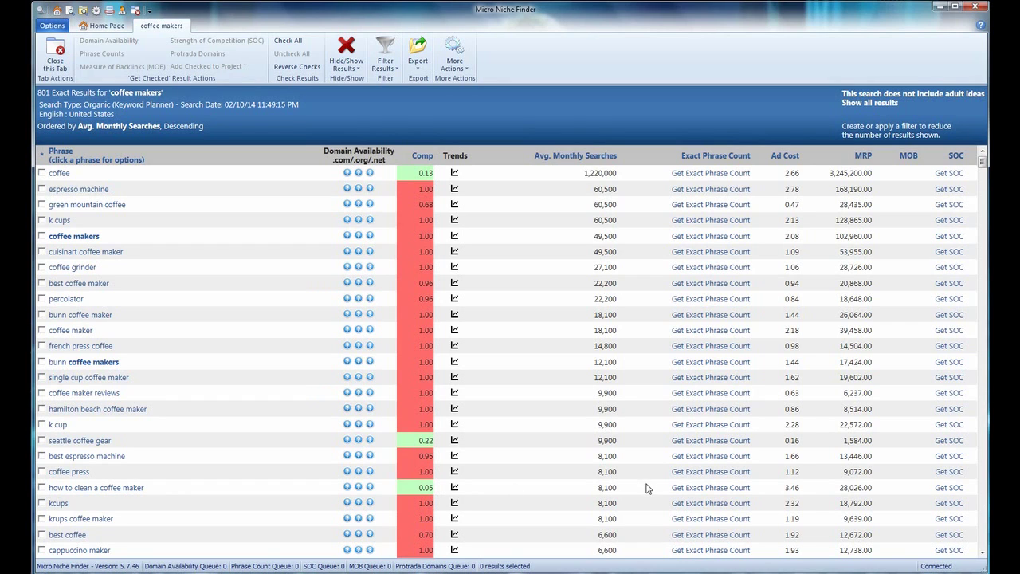
{"action": "left_click", "coordinate": [948, 488]}
Look through the lower-volume phrases for low competition and retrieve the SOC score for "how to use a coffee maker".
{"action": "scroll", "coordinate": [666, 486], "scroll_direction": "down", "scroll_amount": 3}
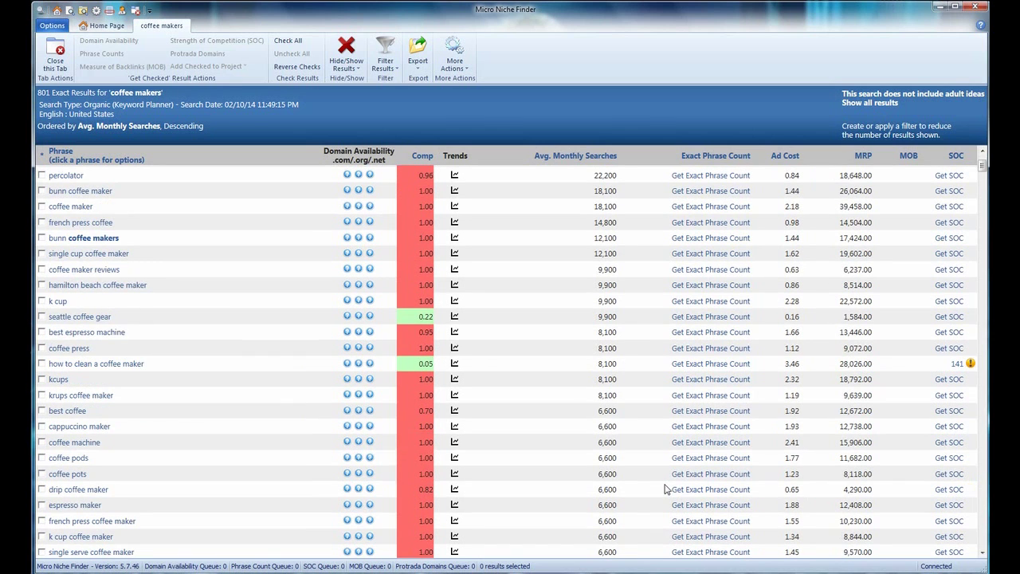
{"action": "scroll", "coordinate": [484, 433], "scroll_direction": "down", "scroll_amount": 10}
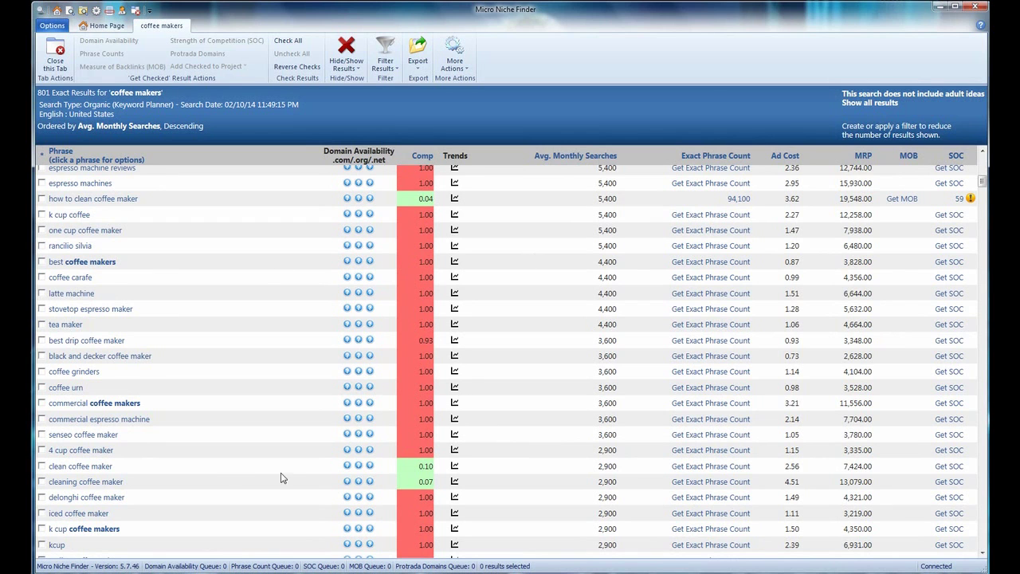
{"action": "scroll", "coordinate": [291, 477], "scroll_direction": "down", "scroll_amount": 3}
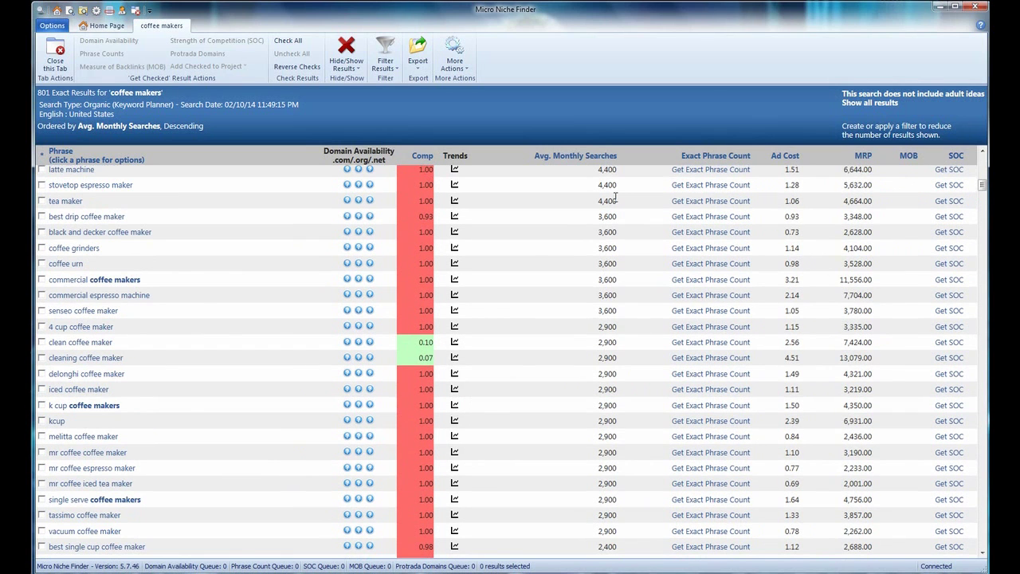
{"action": "scroll", "coordinate": [626, 227], "scroll_direction": "up", "scroll_amount": 3}
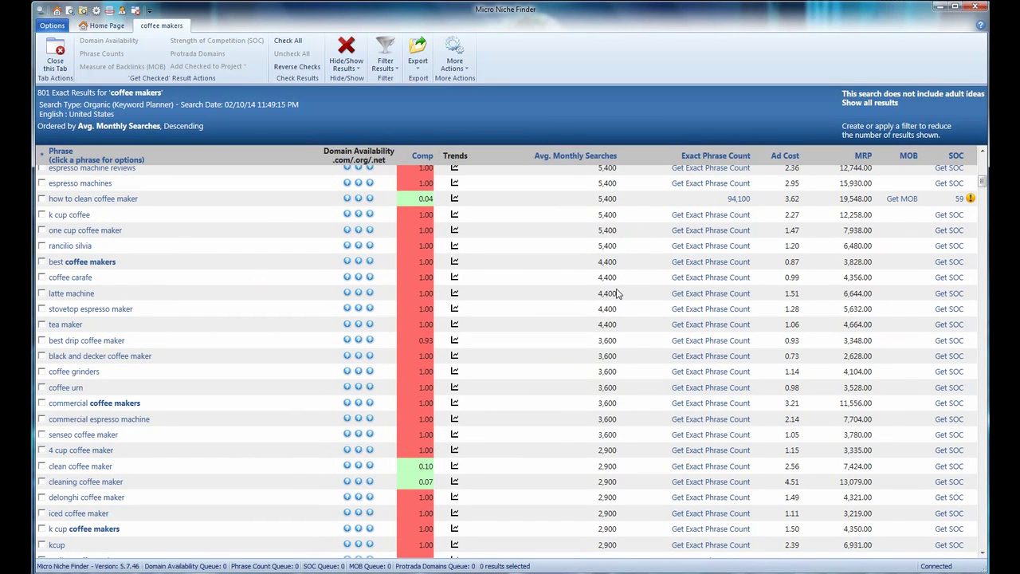
{"action": "scroll", "coordinate": [618, 295], "scroll_direction": "down", "scroll_amount": 3}
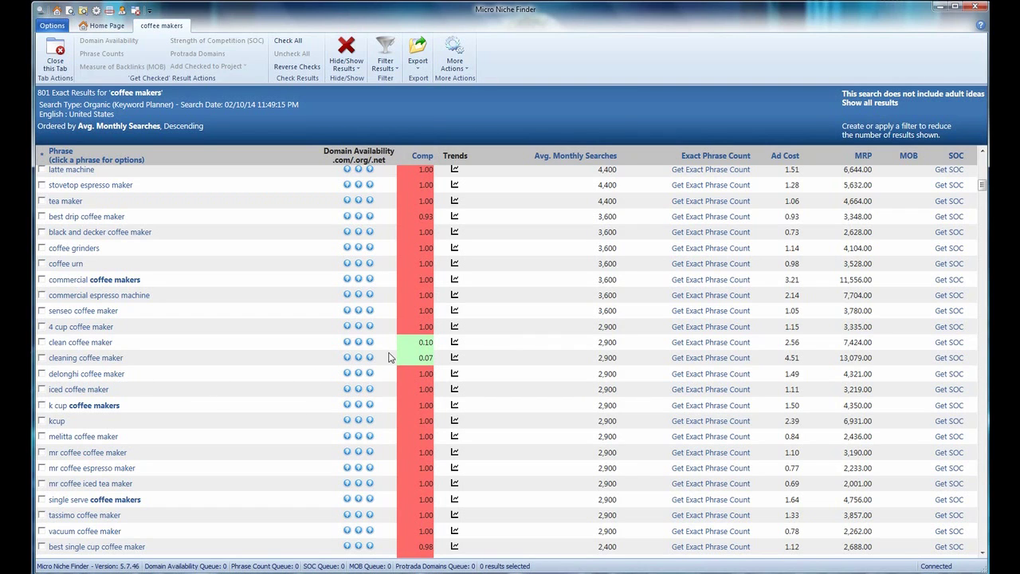
{"action": "mouse_move", "coordinate": [399, 358]}
{"action": "scroll", "coordinate": [416, 376], "scroll_direction": "down", "scroll_amount": 3}
{"action": "scroll", "coordinate": [417, 376], "scroll_direction": "down", "scroll_amount": 10}
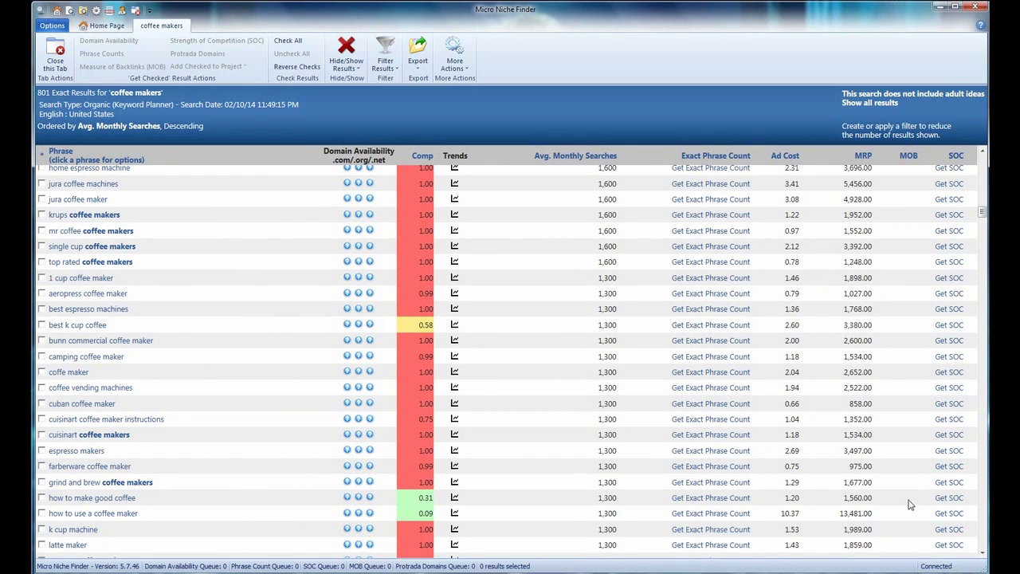
{"action": "left_click", "coordinate": [947, 514]}
{"action": "scroll", "coordinate": [875, 513], "scroll_direction": "down", "scroll_amount": 8}
{"action": "scroll", "coordinate": [875, 513], "scroll_direction": "up", "scroll_amount": 3}
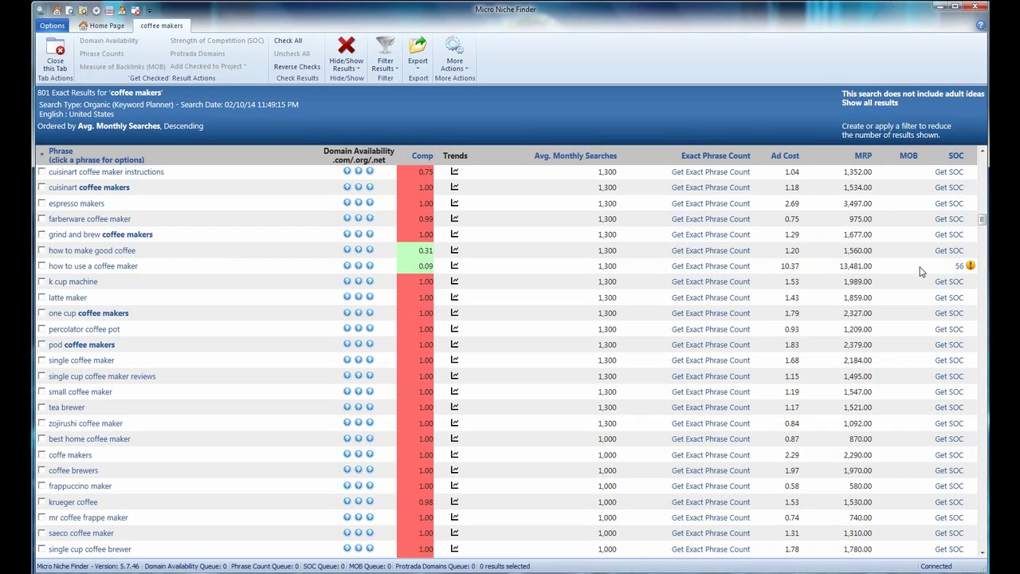
Retrieve the exact phrase count and MOB for "how to use a coffee maker" and view its backlink details.
{"action": "left_click", "coordinate": [723, 269]}
{"action": "left_click", "coordinate": [903, 265]}
{"action": "left_click", "coordinate": [914, 270]}
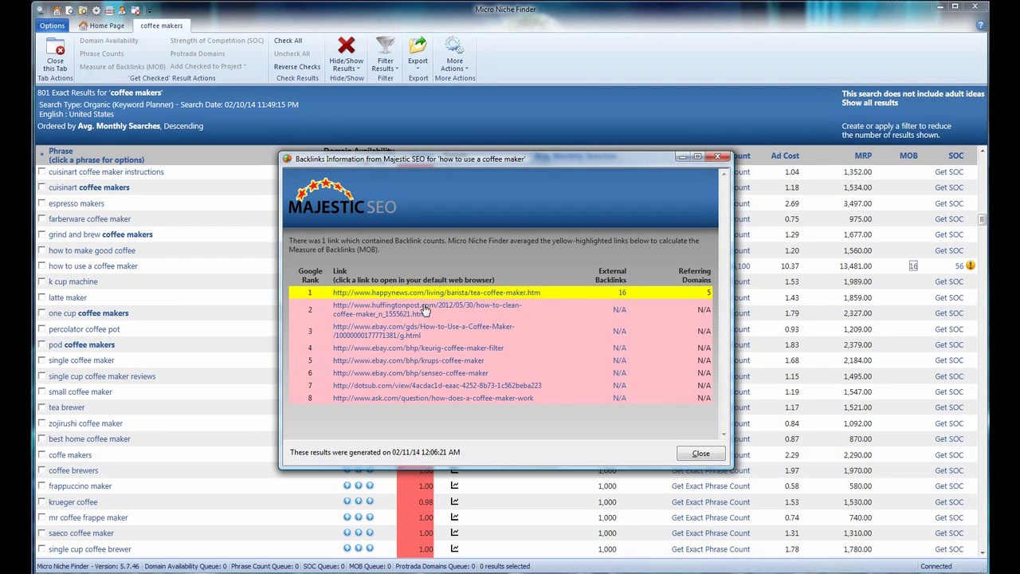
{"action": "left_click", "coordinate": [713, 454]}
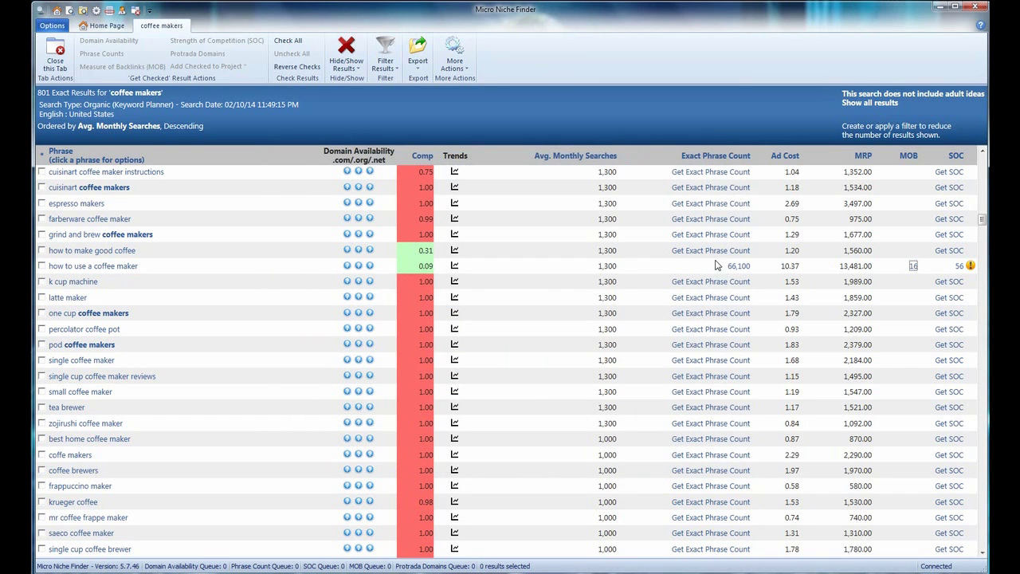
Retrieve the inanchor, intitle and inurl counts in the SOC details of "how to use a coffee maker".
{"action": "left_click", "coordinate": [961, 266]}
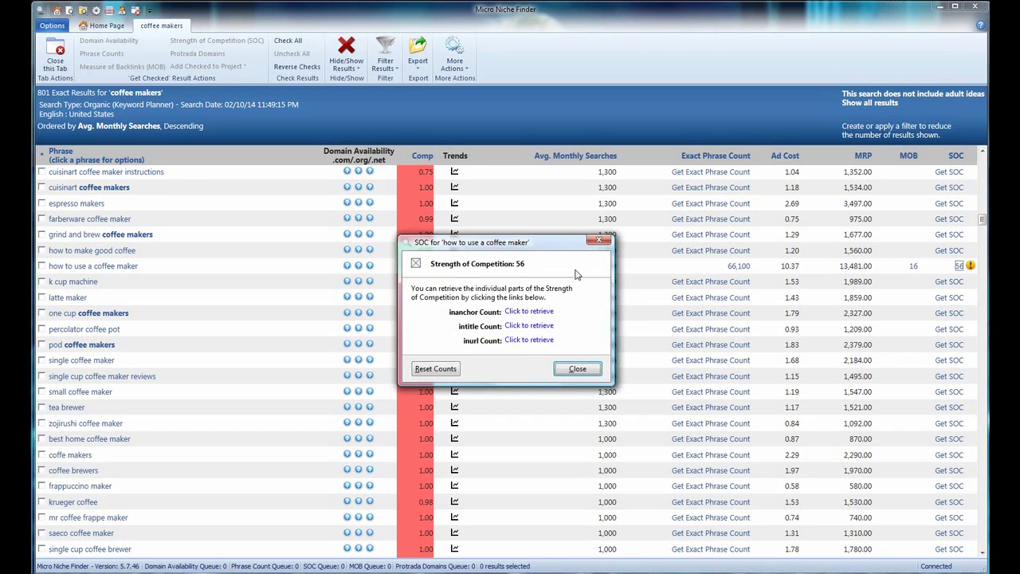
{"action": "left_click", "coordinate": [534, 312]}
{"action": "left_click", "coordinate": [536, 327]}
{"action": "left_click", "coordinate": [529, 342]}
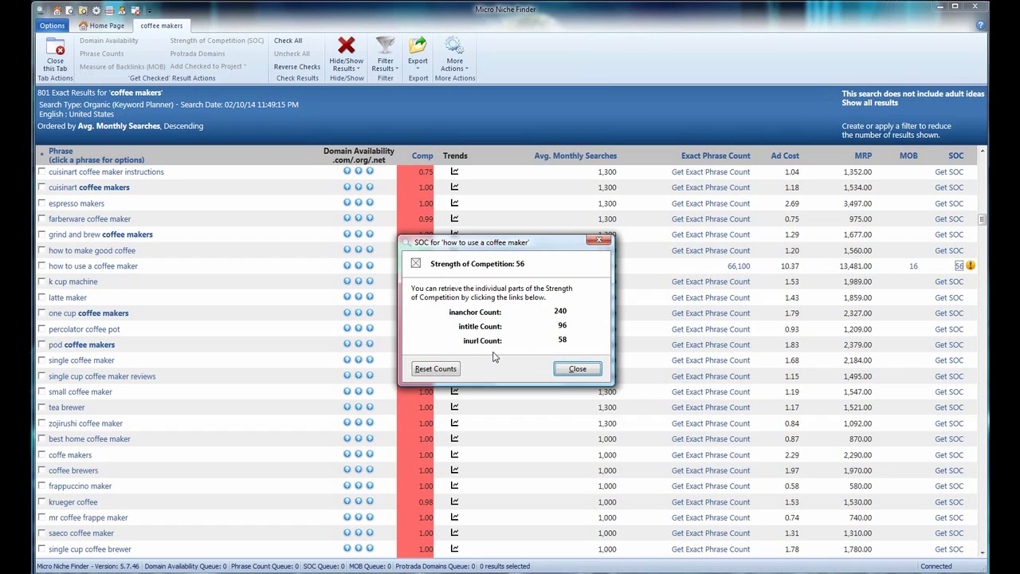
{"action": "left_click", "coordinate": [578, 369]}
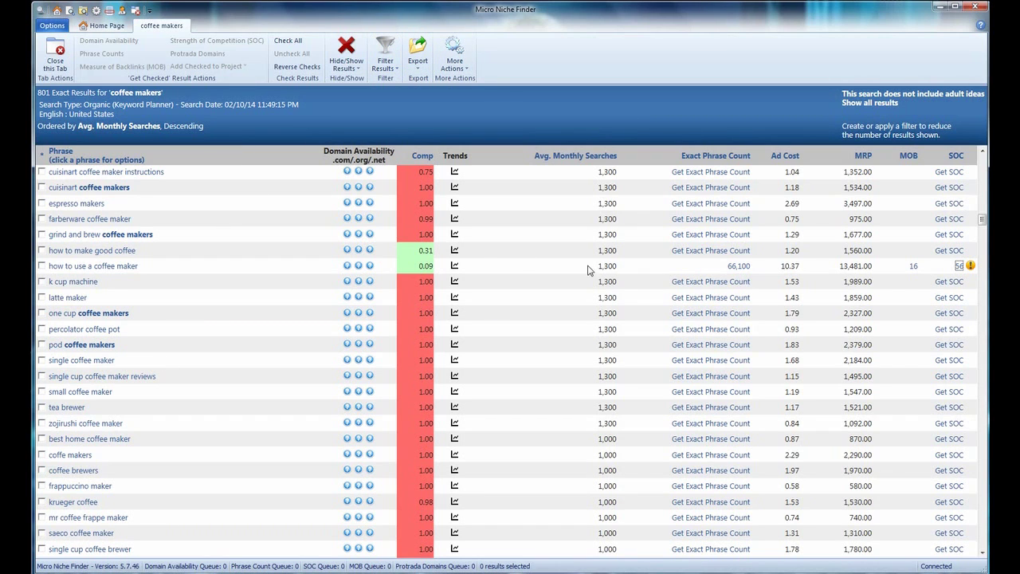
Mark "how to use a coffee maker" and "best rated coffee makers" as checked, retrieving the SOC score for the latter.
{"action": "left_click", "coordinate": [41, 265]}
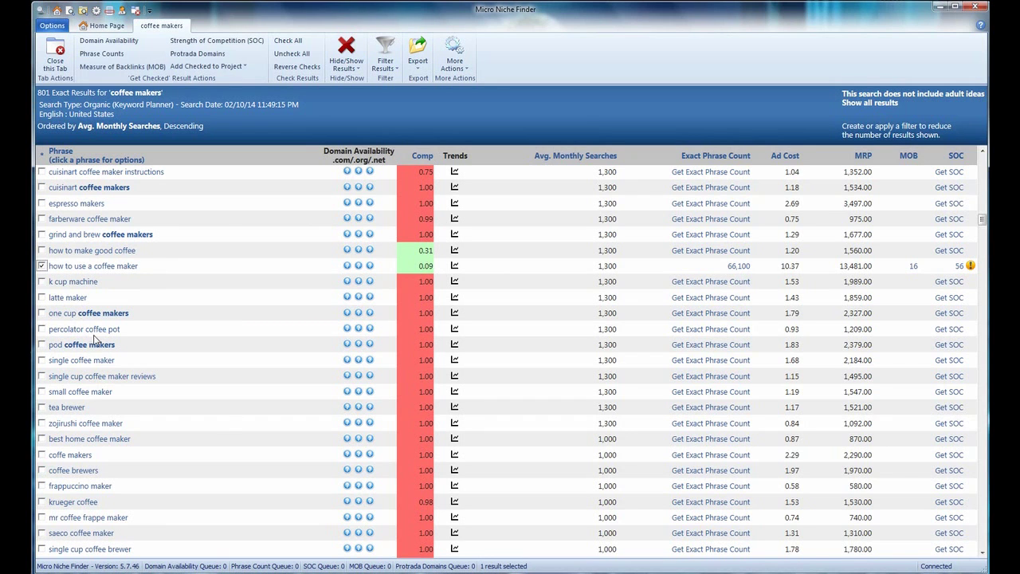
{"action": "scroll", "coordinate": [394, 456], "scroll_direction": "down", "scroll_amount": 5}
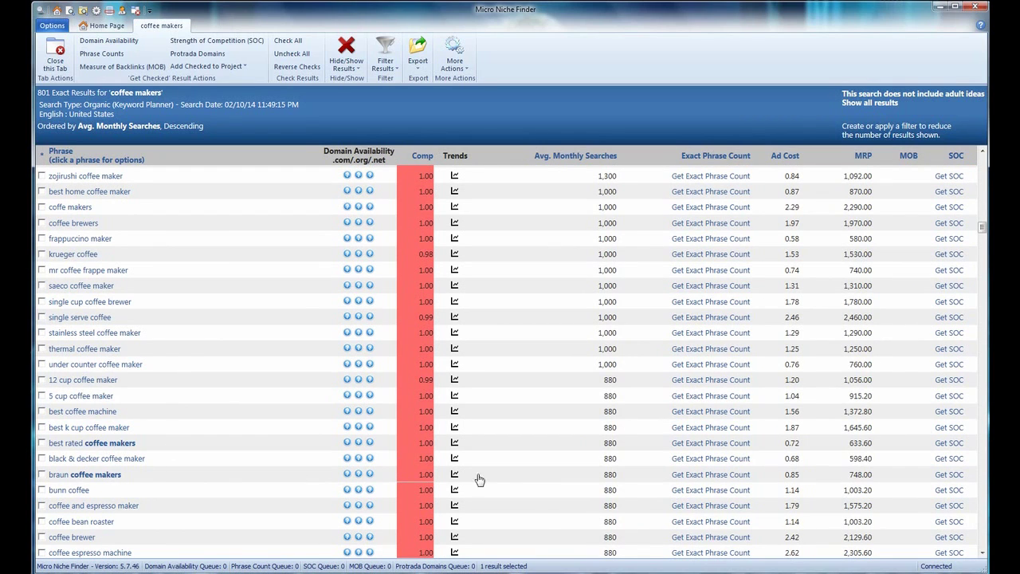
{"action": "left_click", "coordinate": [949, 443]}
{"action": "left_click", "coordinate": [42, 442]}
Retrieve the SOC score, exact phrase count and MOB for "black & decker coffee maker".
{"action": "left_click", "coordinate": [953, 460]}
{"action": "left_click", "coordinate": [741, 459]}
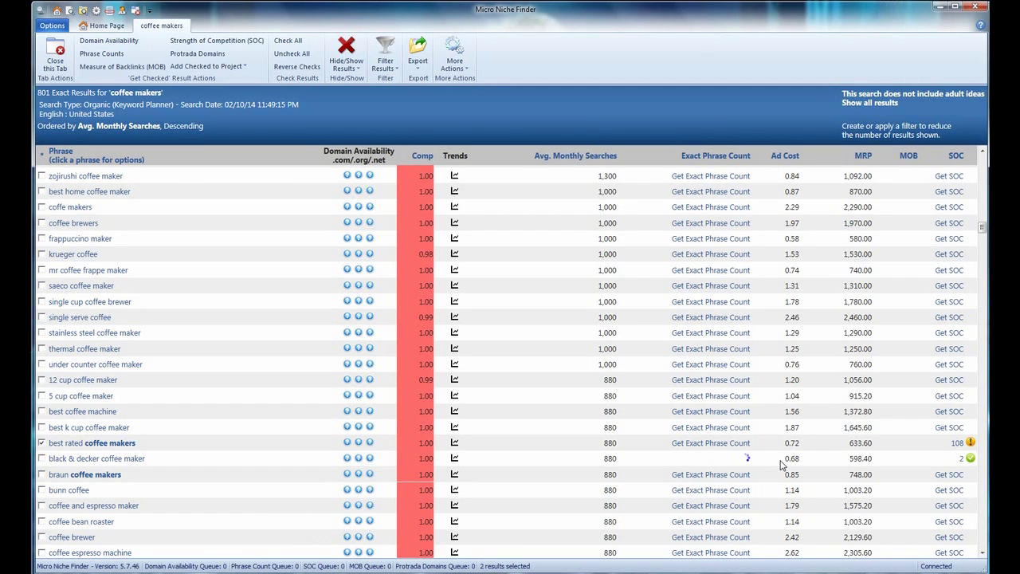
{"action": "left_click", "coordinate": [901, 459]}
Retrieve the exact phrase count and MOB for "best rated coffee makers", and mark "black & decker coffee maker" as checked.
{"action": "left_click", "coordinate": [745, 444]}
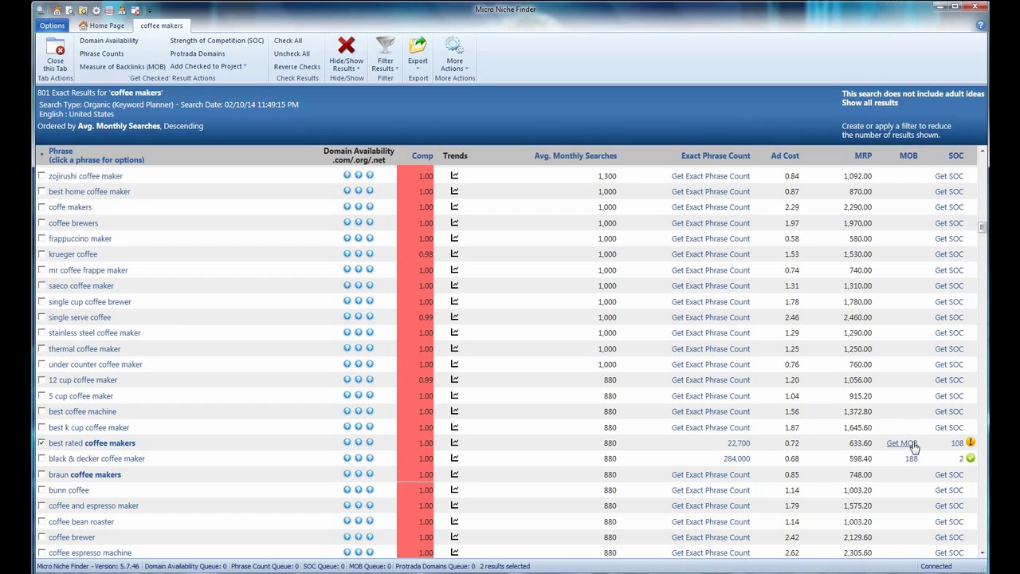
{"action": "left_click", "coordinate": [913, 446]}
{"action": "left_click", "coordinate": [41, 458]}
Compare the checked phrases and view the backlink details for "black & decker coffee maker" in a widened window.
{"action": "left_click", "coordinate": [985, 165]}
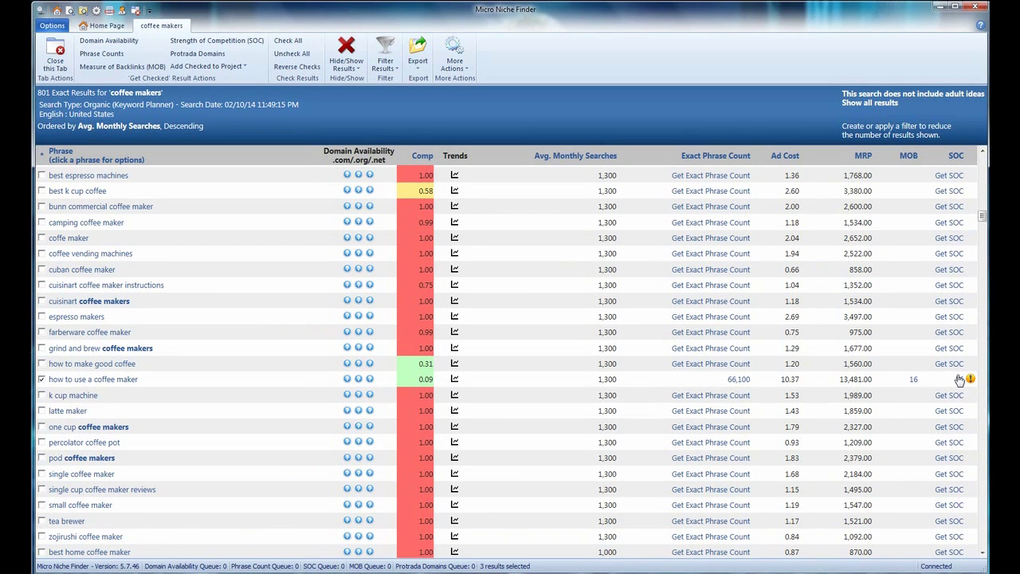
{"action": "left_click", "coordinate": [985, 516]}
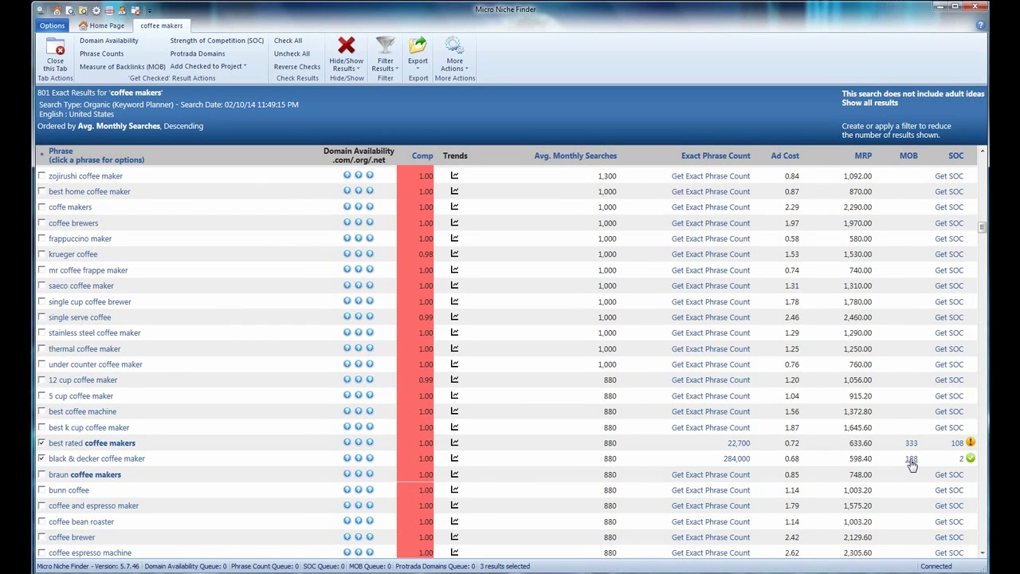
{"action": "left_click", "coordinate": [911, 460]}
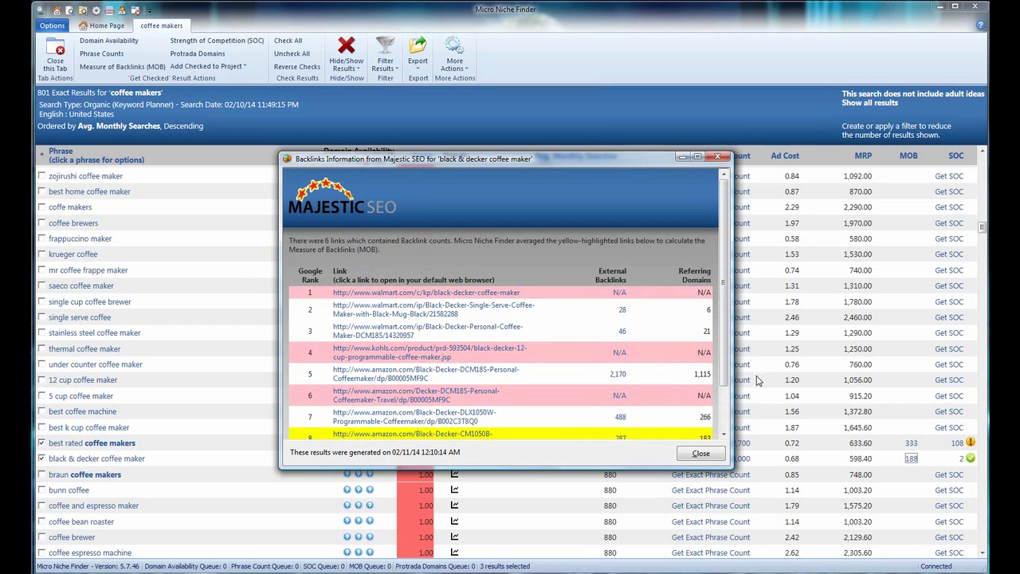
{"action": "left_click_drag", "start_coordinate": [731, 381], "coordinate": [813, 309]}
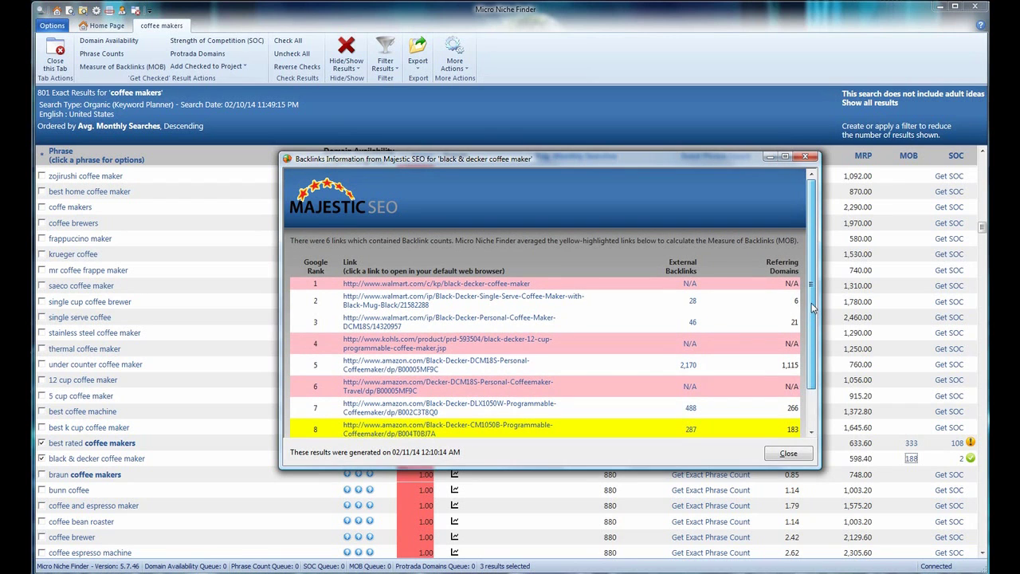
Review the remaining backlink entries for "black & decker coffee maker" and close the details window.
{"action": "scroll", "coordinate": [809, 372], "scroll_direction": "down", "scroll_amount": 2}
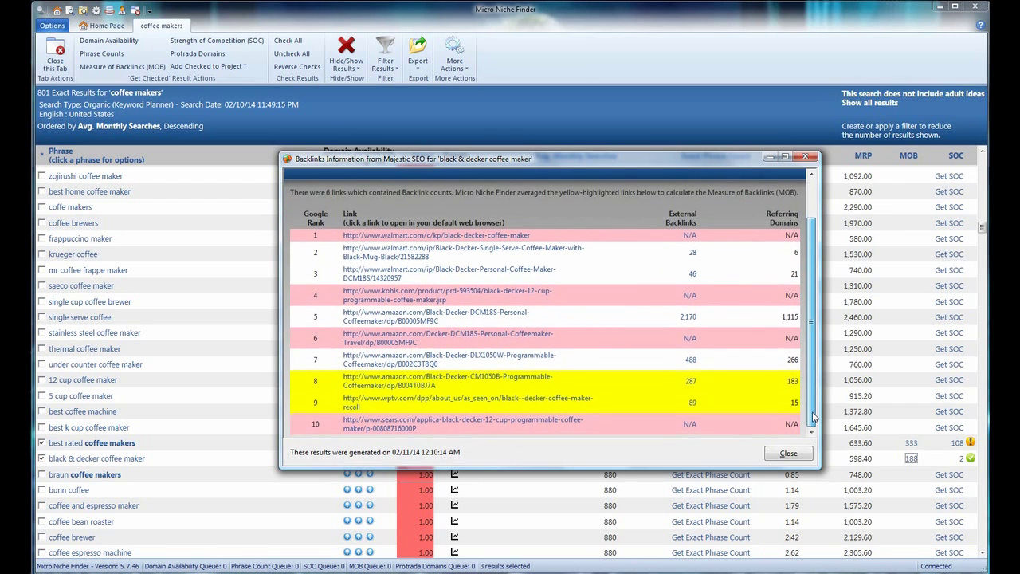
{"action": "left_click", "coordinate": [788, 453]}
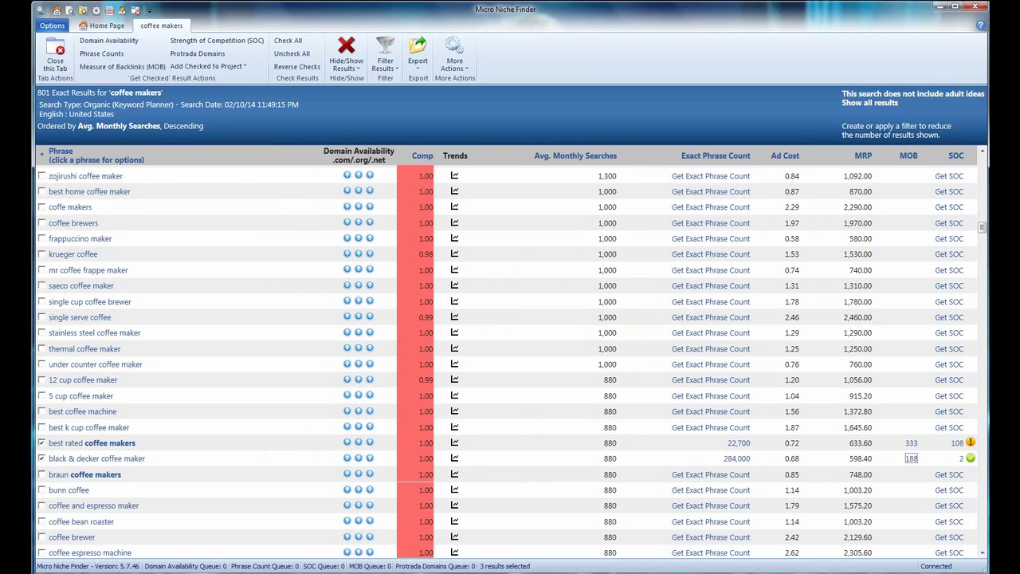
Read the SOC, good-market and MOB explanations under Column Definitions in the user manual, and return to the search results.
{"action": "key", "text": "alt+Tab"}
{"action": "scroll", "coordinate": [583, 337], "scroll_direction": "down", "scroll_amount": 10}
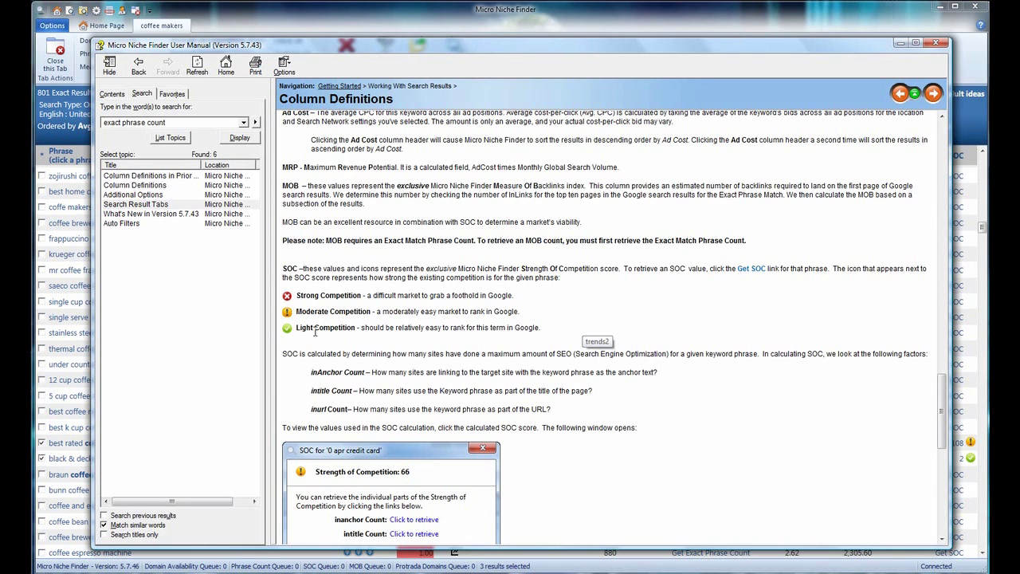
{"action": "left_click_drag", "start_coordinate": [296, 328], "coordinate": [484, 328]}
{"action": "left_click_drag", "start_coordinate": [369, 311], "coordinate": [488, 312]}
{"action": "left_click", "coordinate": [475, 342]}
{"action": "scroll", "coordinate": [475, 342], "scroll_direction": "down", "scroll_amount": 3}
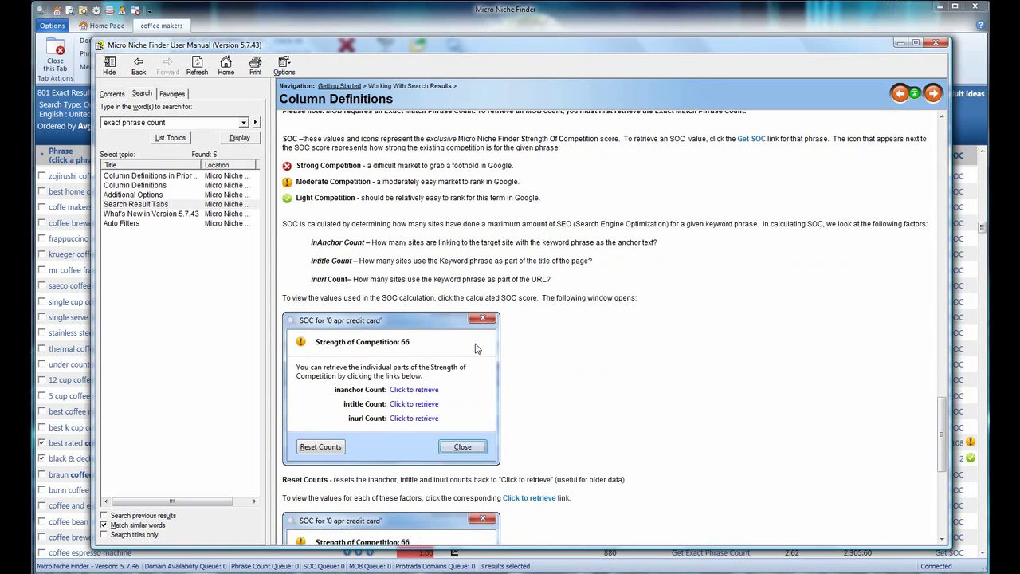
{"action": "scroll", "coordinate": [475, 347], "scroll_direction": "down", "scroll_amount": 3}
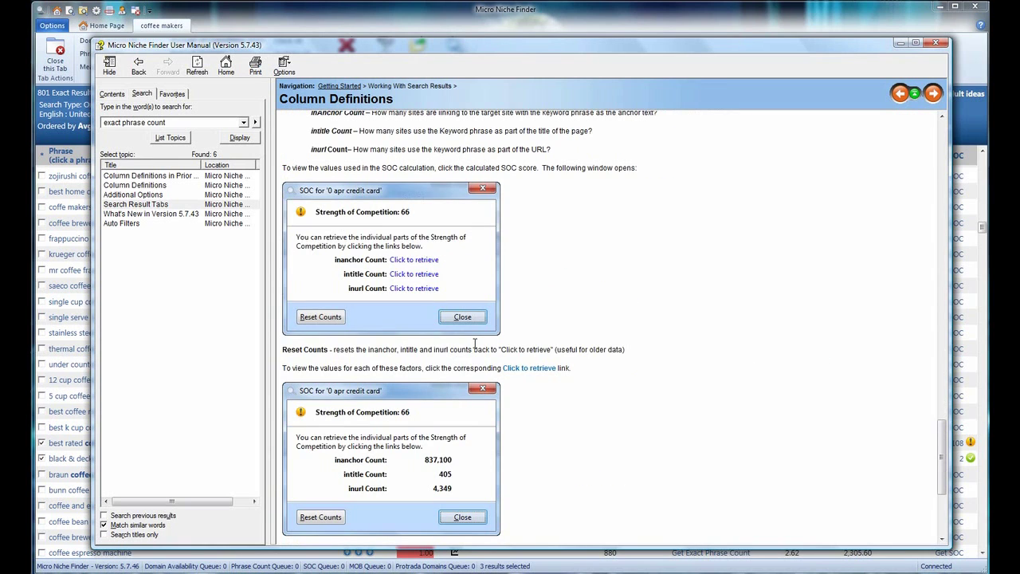
{"action": "scroll", "coordinate": [475, 343], "scroll_direction": "down", "scroll_amount": 5}
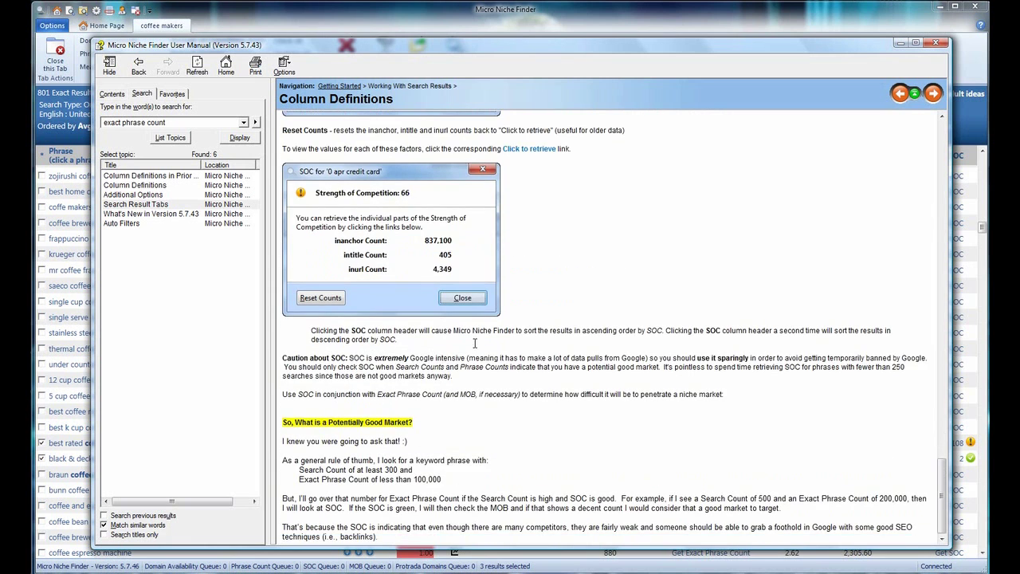
{"action": "scroll", "coordinate": [475, 343], "scroll_direction": "up", "scroll_amount": 12}
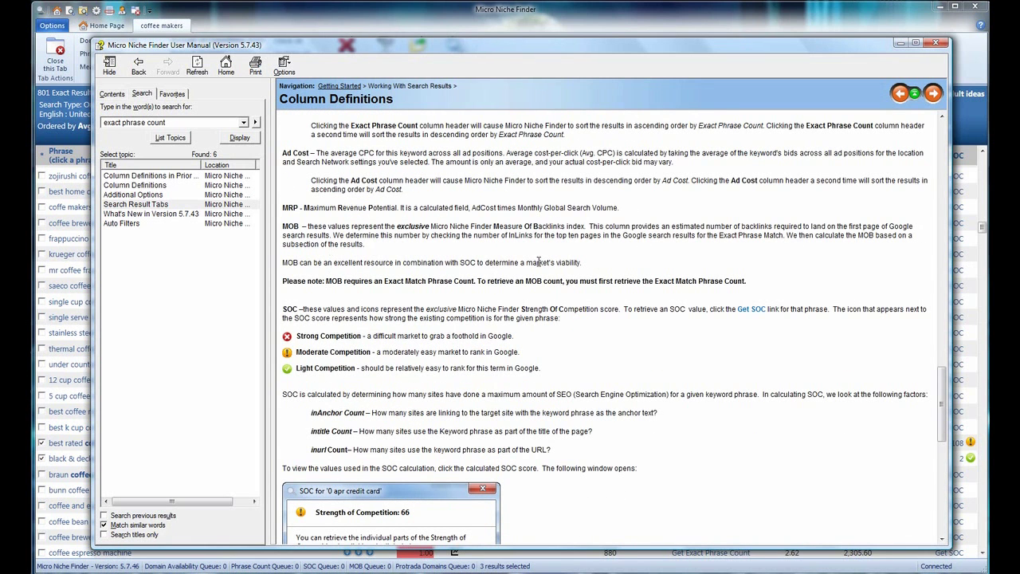
{"action": "left_click_drag", "start_coordinate": [662, 227], "coordinate": [874, 235]}
{"action": "left_click", "coordinate": [721, 251]}
{"action": "left_click", "coordinate": [621, 26]}
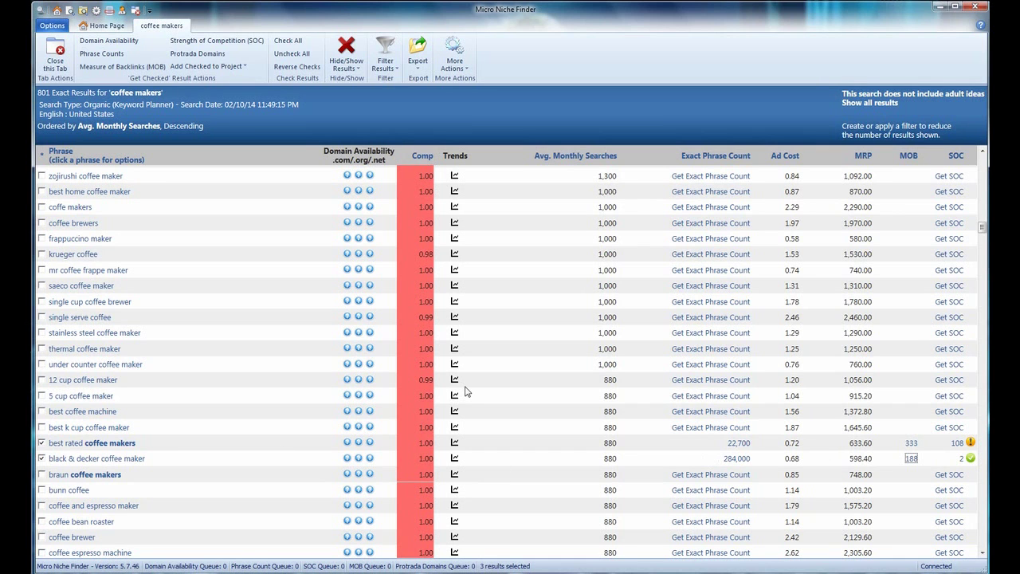
Add the checked phrases from the results to a new project named "coffee makers".
{"action": "scroll", "coordinate": [592, 391], "scroll_direction": "up", "scroll_amount": 8}
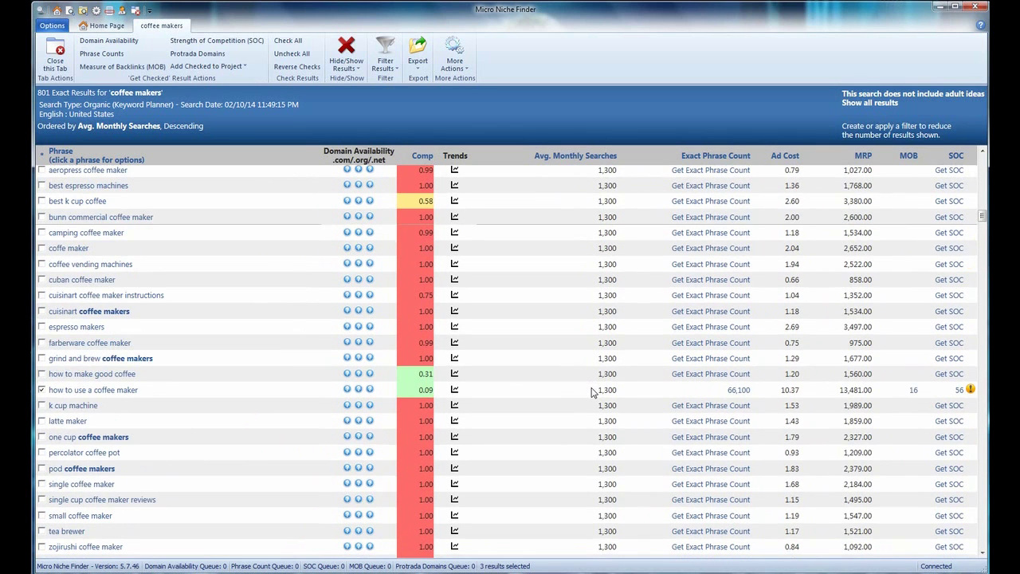
{"action": "scroll", "coordinate": [593, 393], "scroll_direction": "down", "scroll_amount": 3}
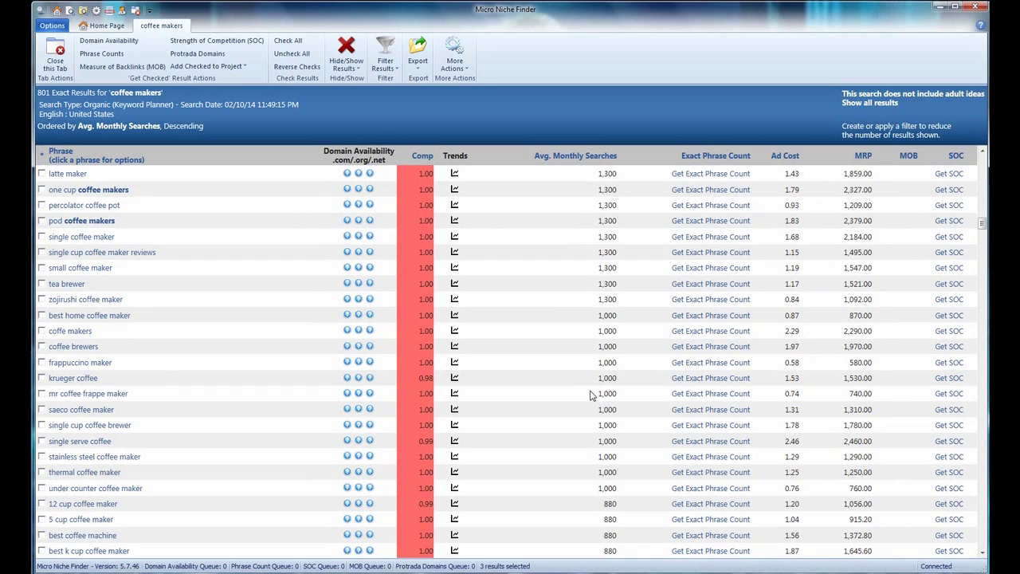
{"action": "scroll", "coordinate": [422, 425], "scroll_direction": "down", "scroll_amount": 3}
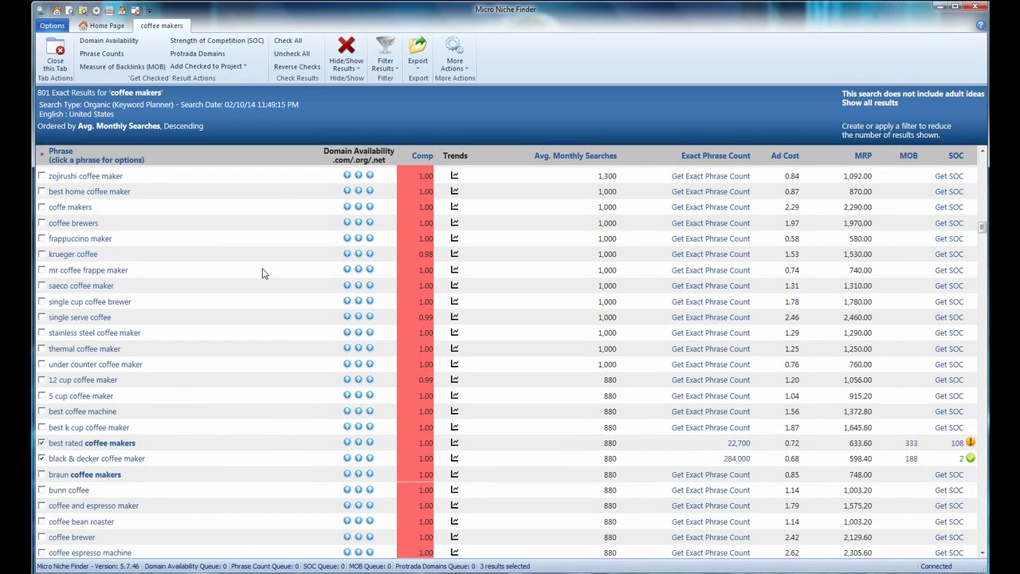
{"action": "scroll", "coordinate": [263, 273], "scroll_direction": "up", "scroll_amount": 5}
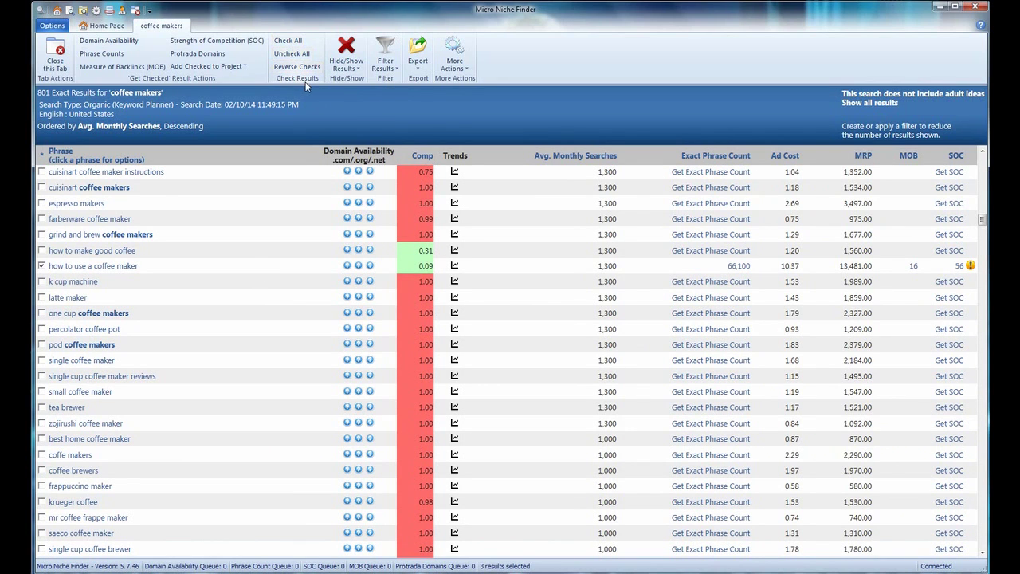
{"action": "left_click", "coordinate": [228, 67]}
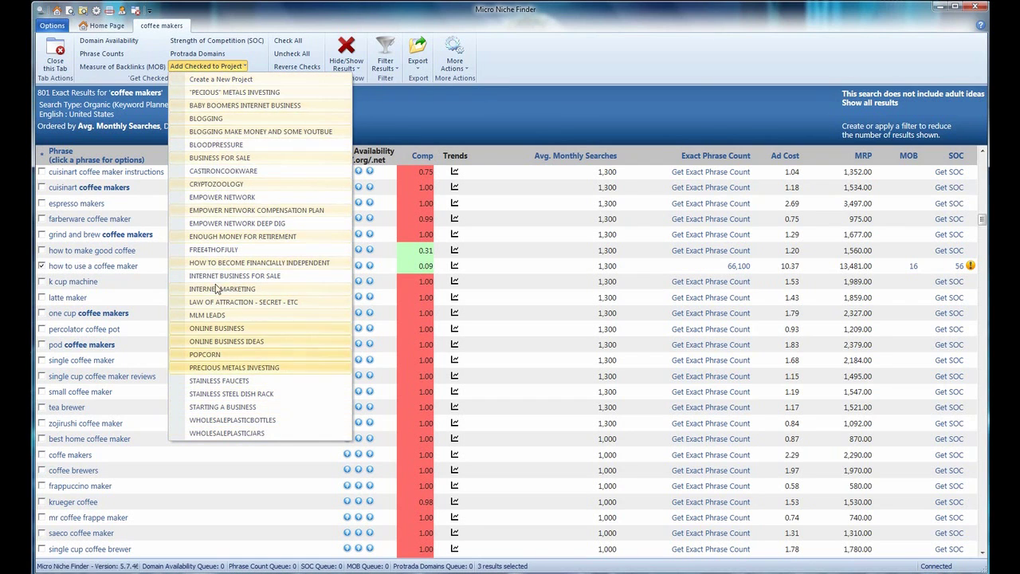
{"action": "left_click", "coordinate": [239, 80]}
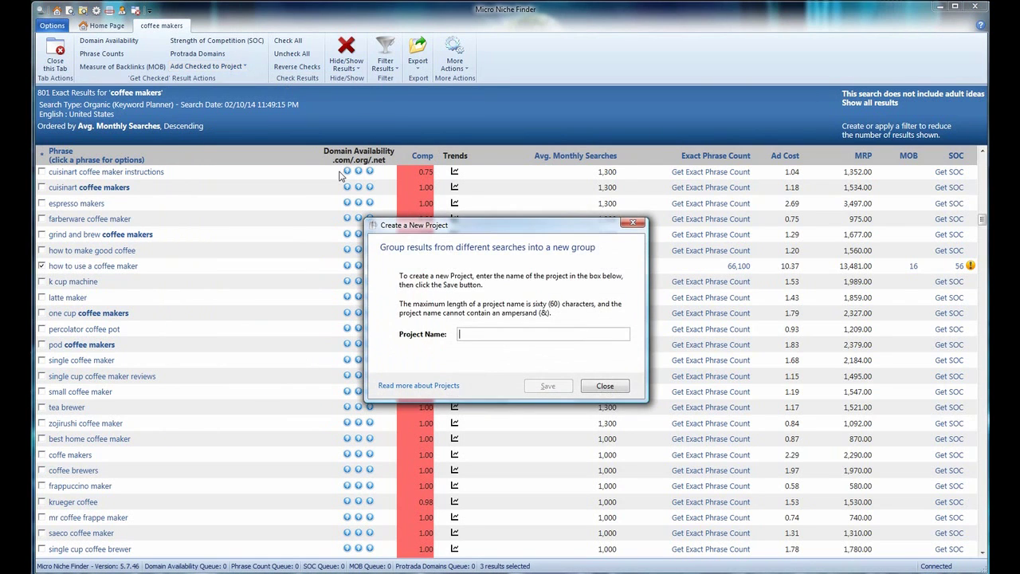
{"action": "type", "text": "coffee makers"}
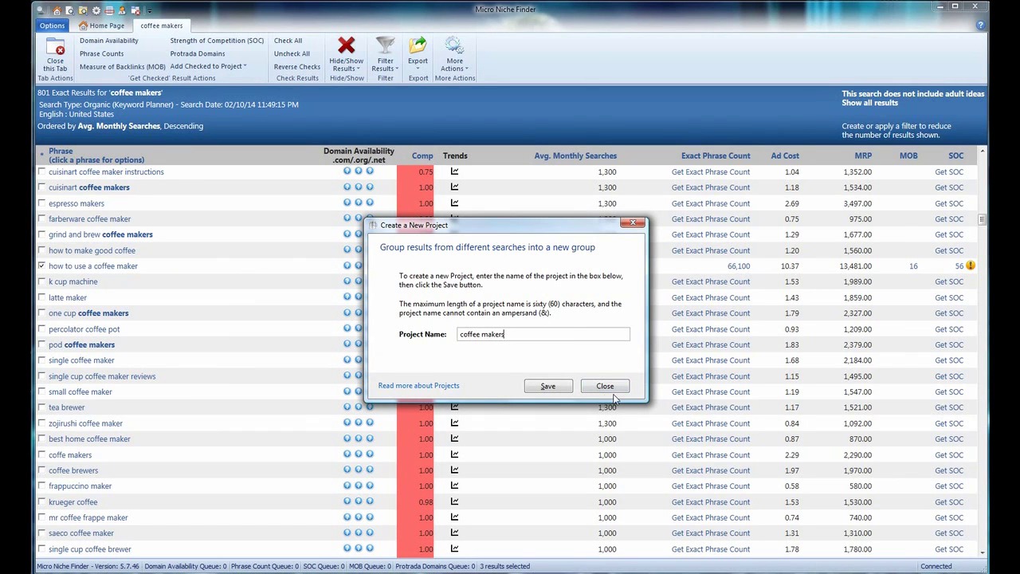
{"action": "left_click", "coordinate": [550, 386]}
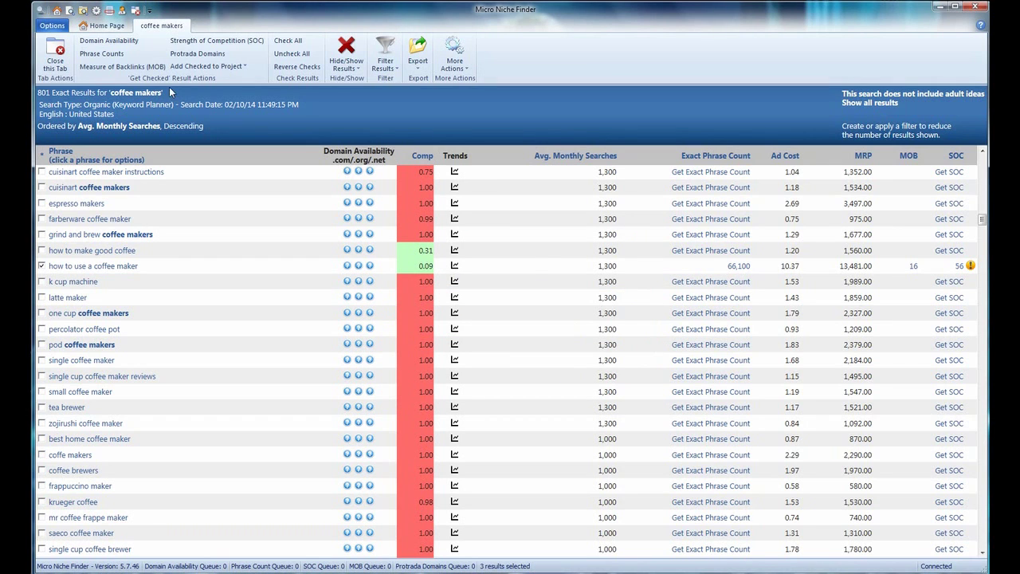
Open the COFFEE MAKERS project from the list of saved projects and check all of its phrases.
{"action": "left_click", "coordinate": [82, 10]}
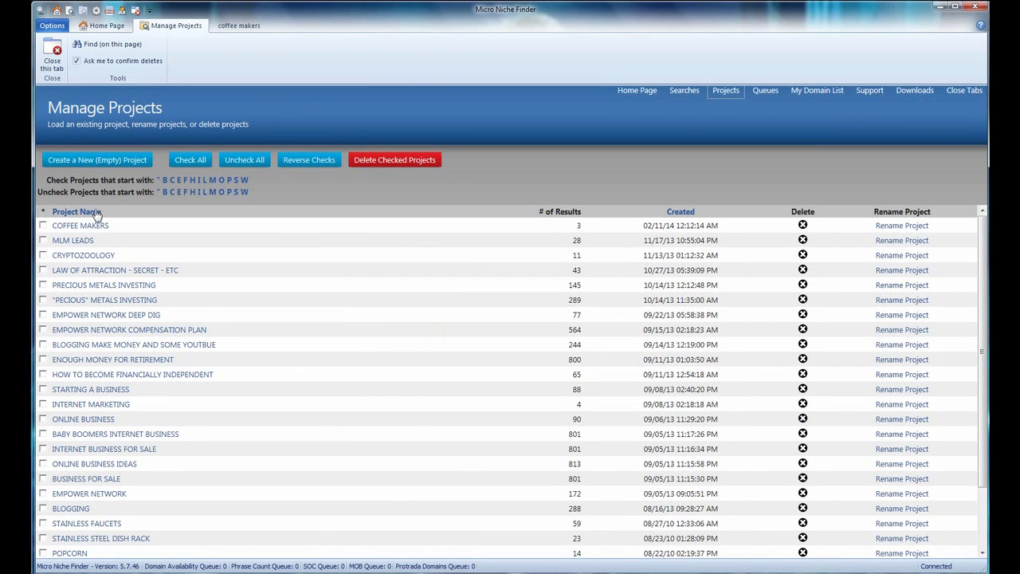
{"action": "left_click", "coordinate": [88, 226]}
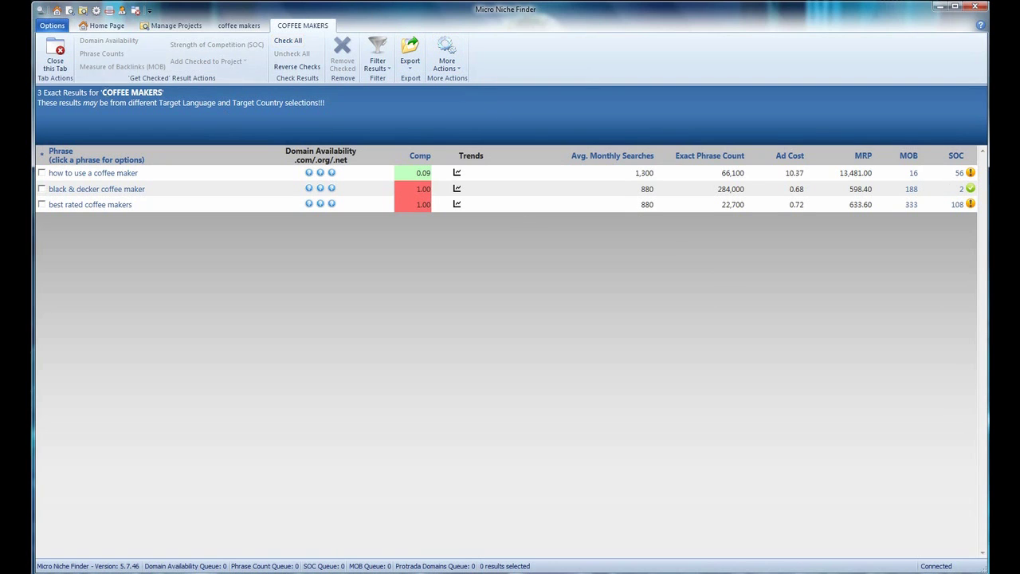
{"action": "left_click", "coordinate": [287, 40]}
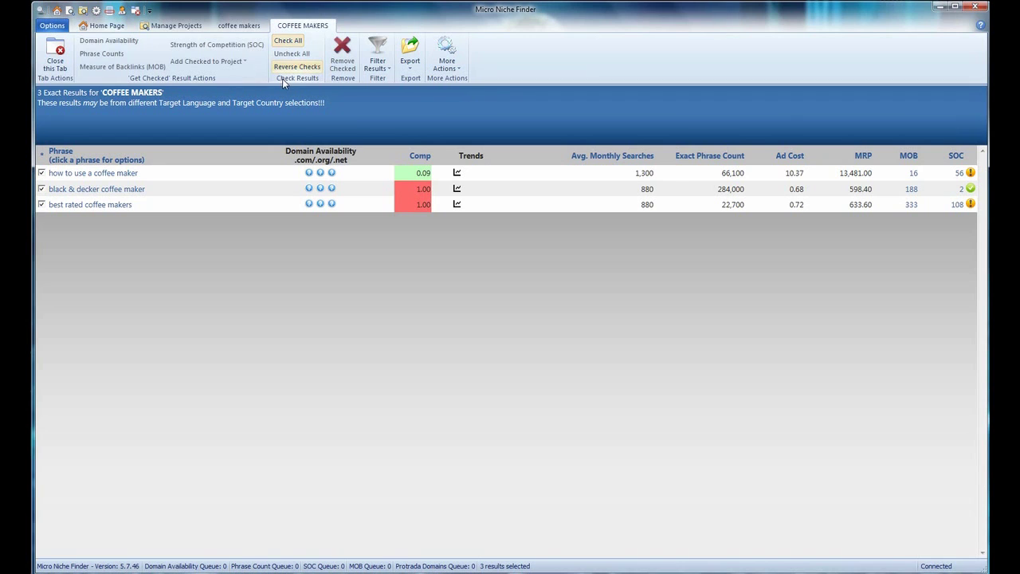
Set up an XLS export of the checked results, excluding Ad Cost and Monthly Revenue Potential and including Measure of Backlinks.
{"action": "left_click", "coordinate": [413, 66]}
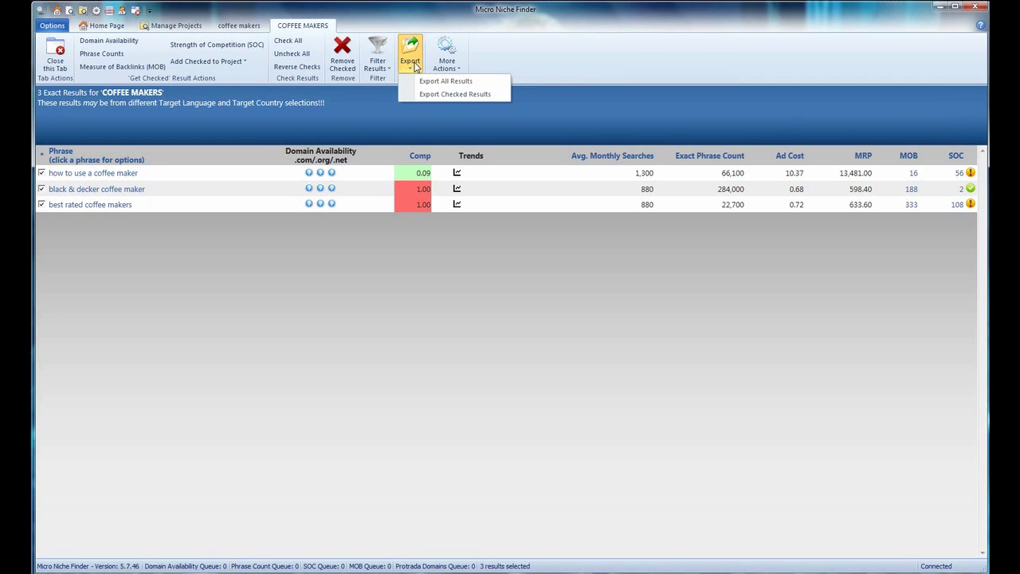
{"action": "left_click", "coordinate": [452, 96]}
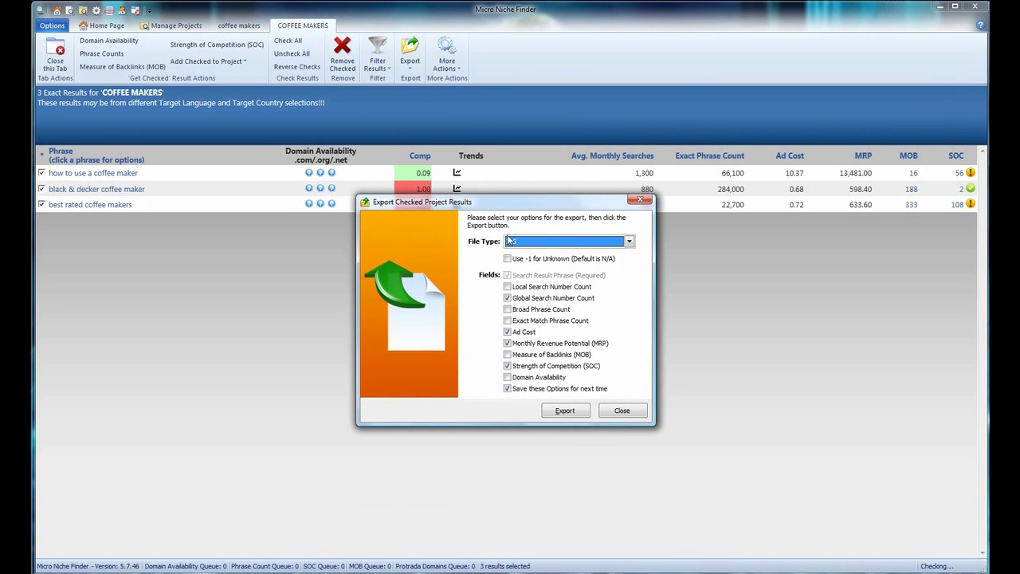
{"action": "left_click", "coordinate": [548, 241]}
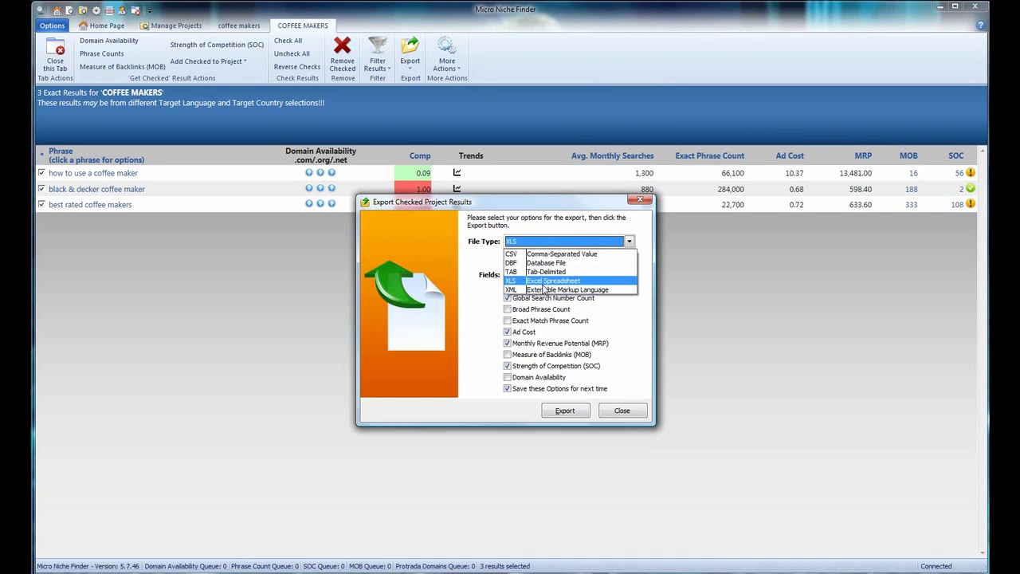
{"action": "left_click", "coordinate": [545, 282]}
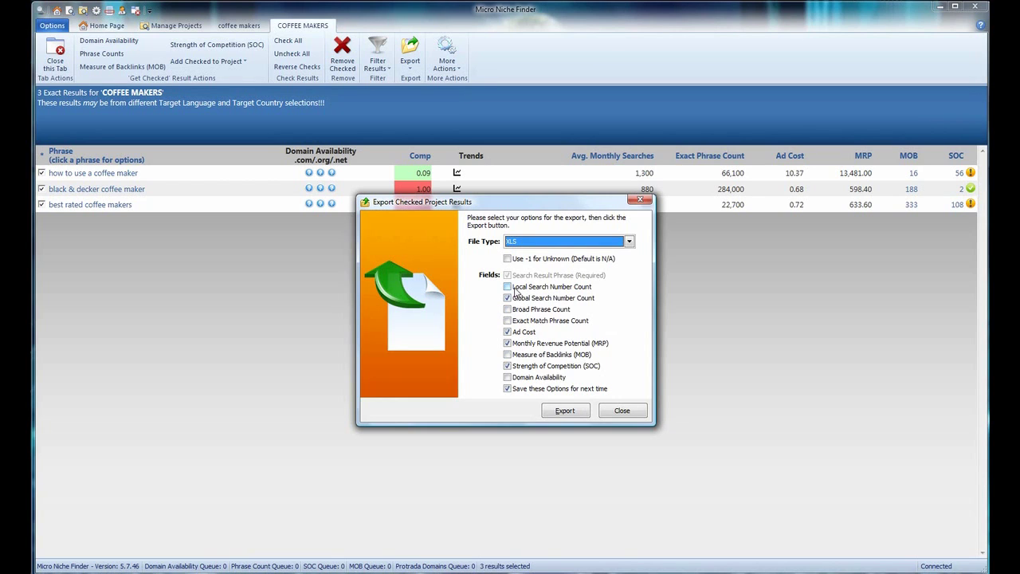
{"action": "left_click", "coordinate": [508, 334]}
{"action": "left_click", "coordinate": [507, 343]}
{"action": "left_click", "coordinate": [507, 355]}
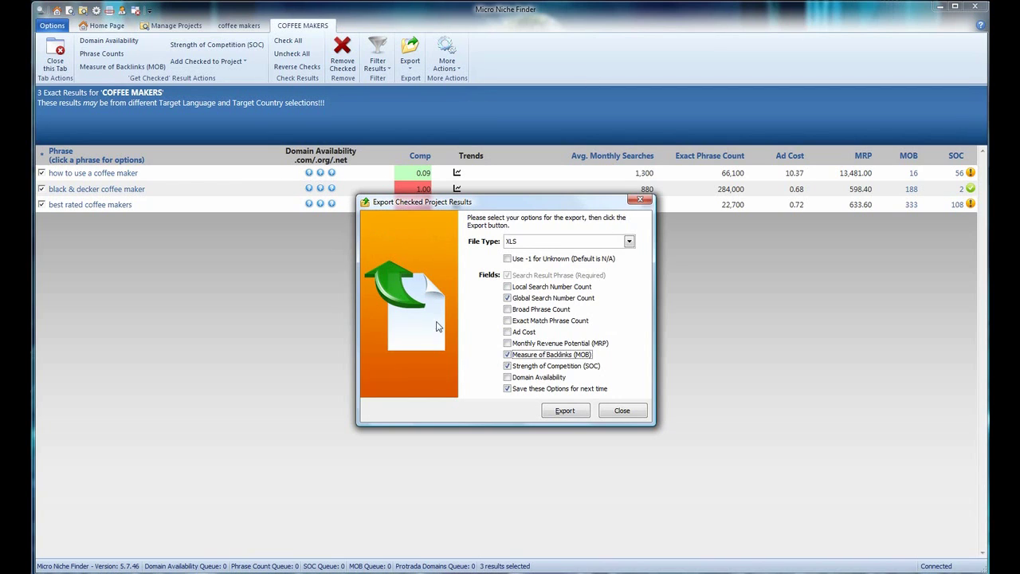
Export the results as "exact_coffee makers.xls" in the Exports folder and open the file in Excel.
{"action": "left_click", "coordinate": [576, 413]}
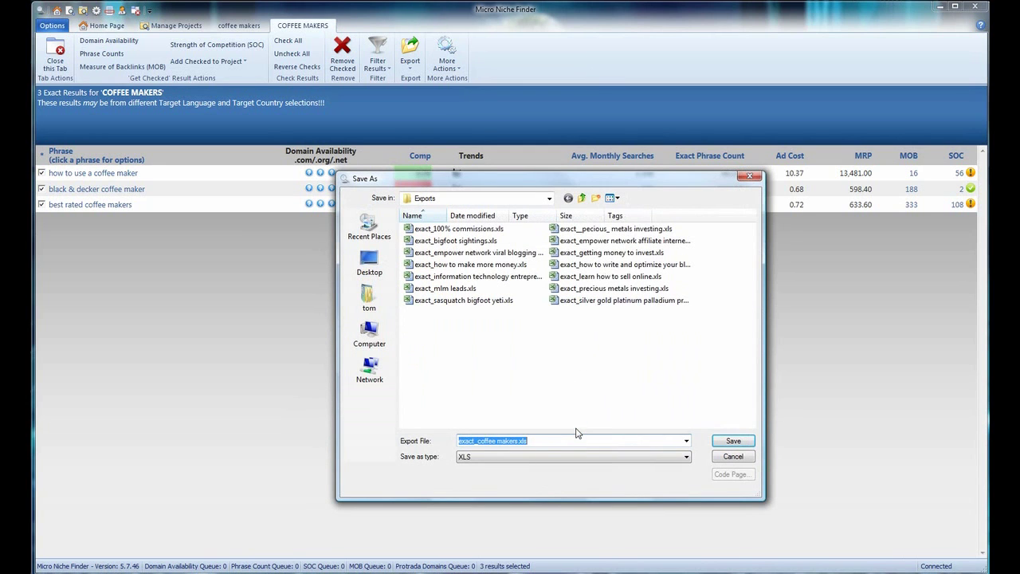
{"action": "left_click", "coordinate": [732, 444]}
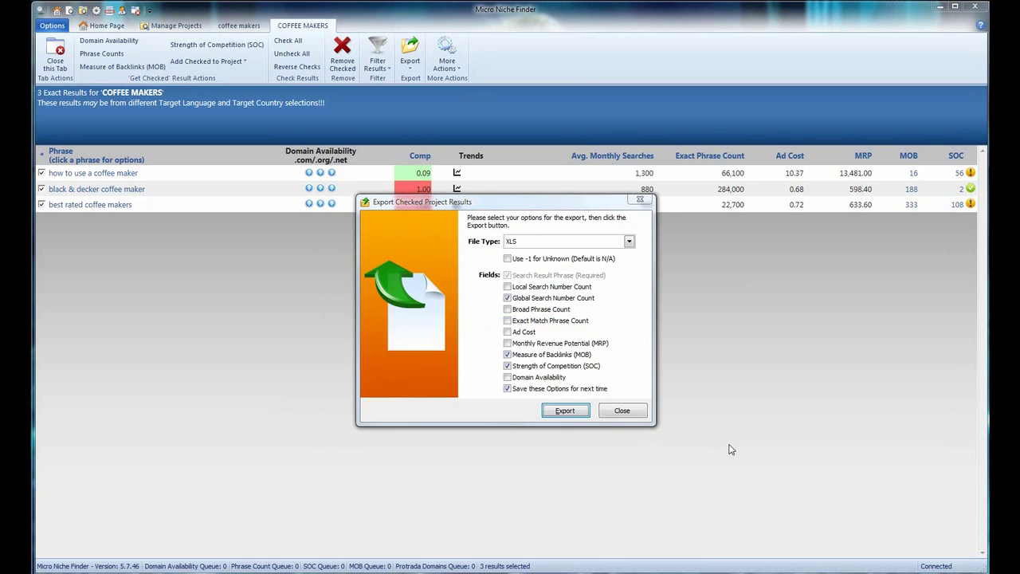
{"action": "left_click", "coordinate": [526, 367]}
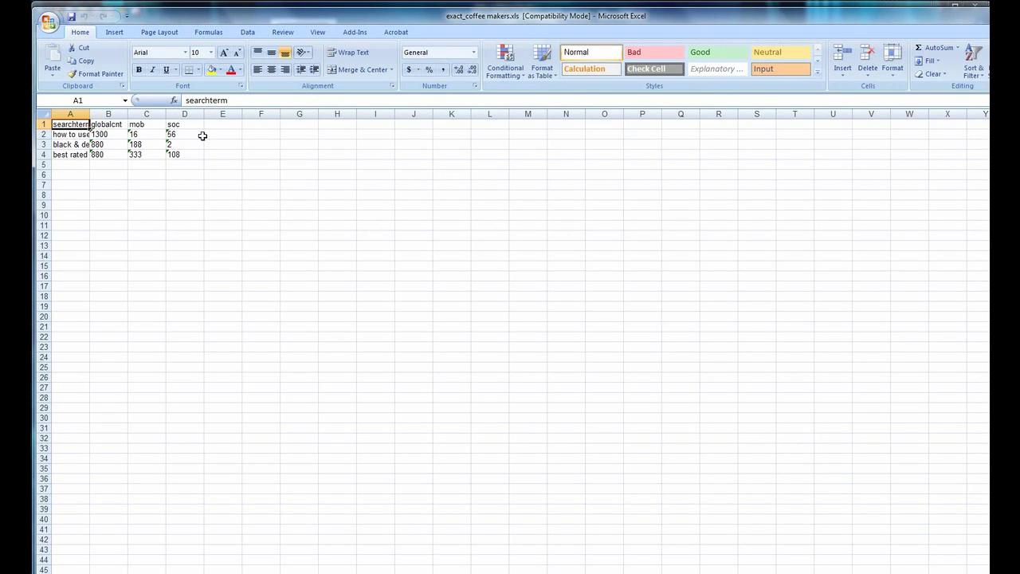
Widen the searchterm and globalcnt columns to read the exported data, and close the workbook and the export dialog.
{"action": "left_click_drag", "start_coordinate": [87, 116], "coordinate": [196, 114]}
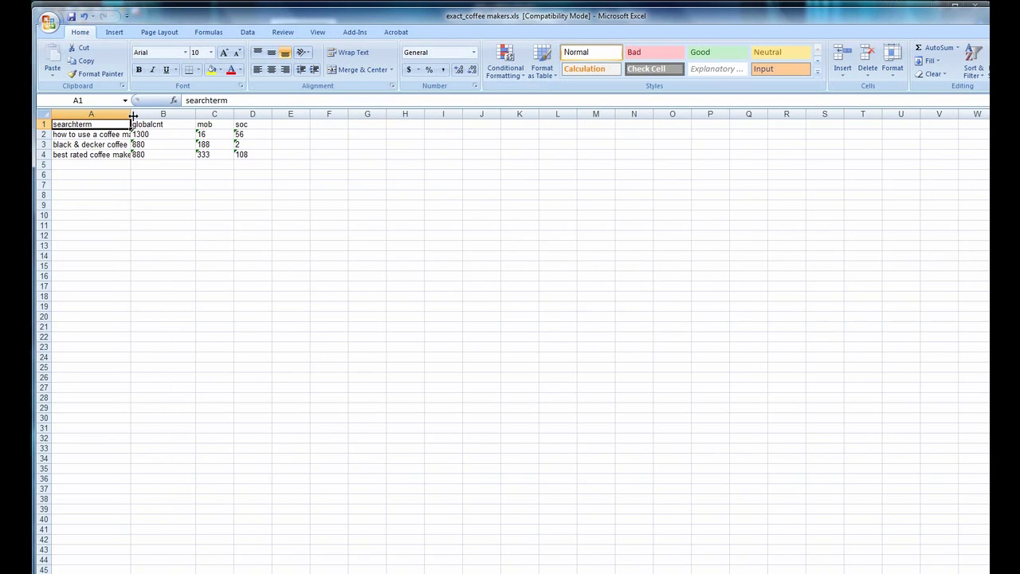
{"action": "left_click_drag", "start_coordinate": [131, 115], "coordinate": [174, 115]}
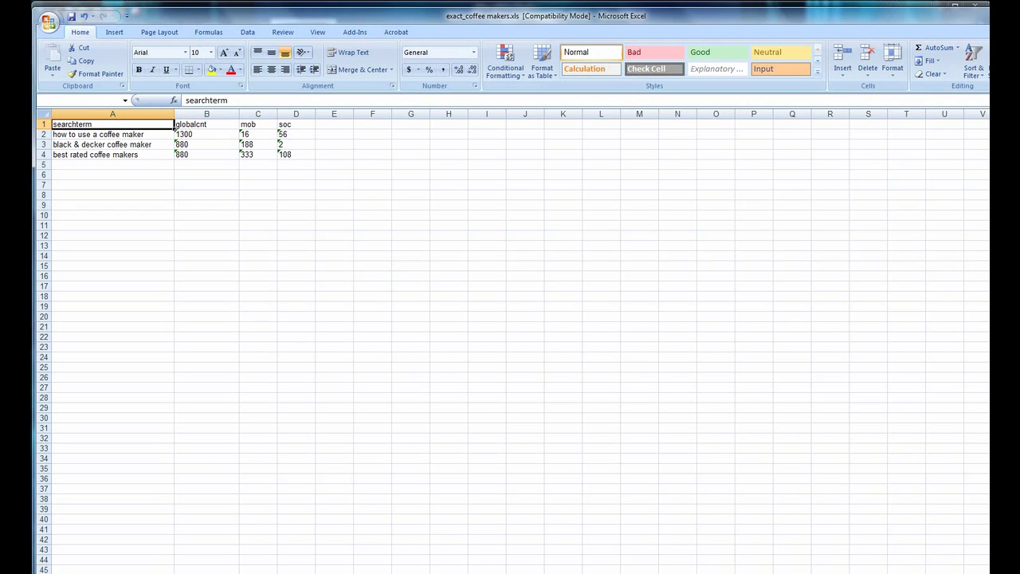
{"action": "left_click", "coordinate": [975, 4]}
{"action": "left_click", "coordinate": [516, 337]}
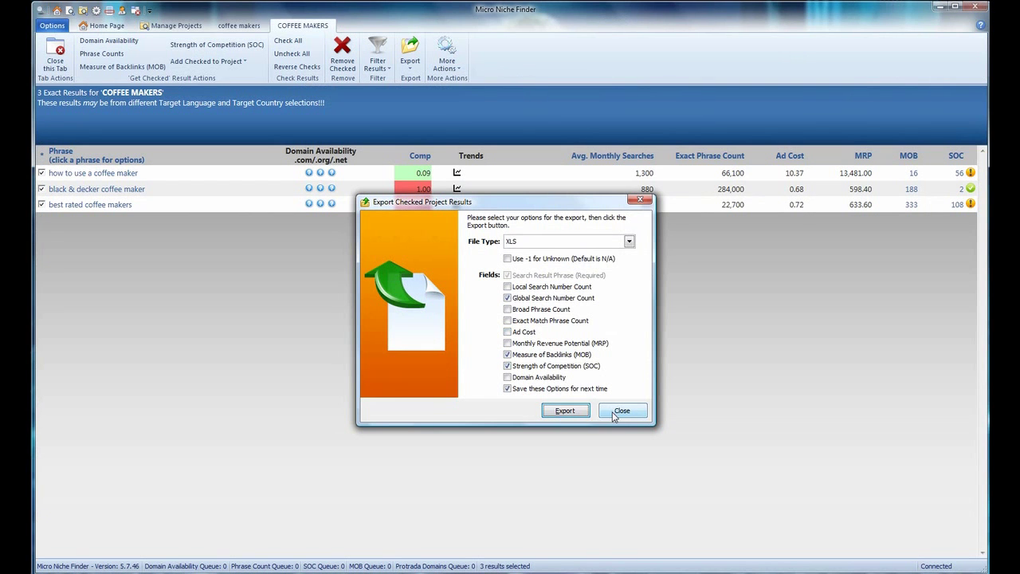
{"action": "left_click", "coordinate": [620, 412]}
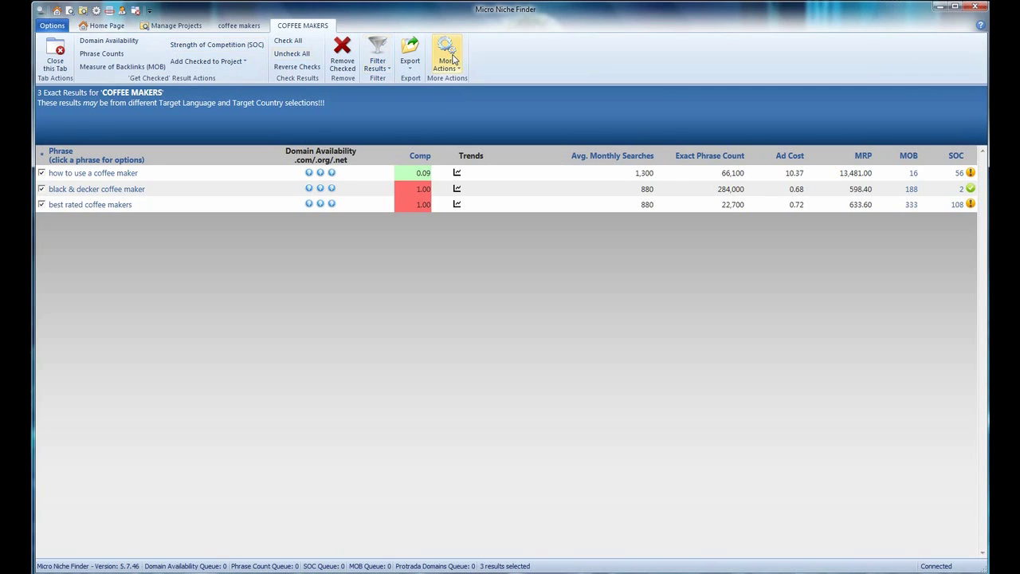
{"action": "left_click", "coordinate": [381, 64]}
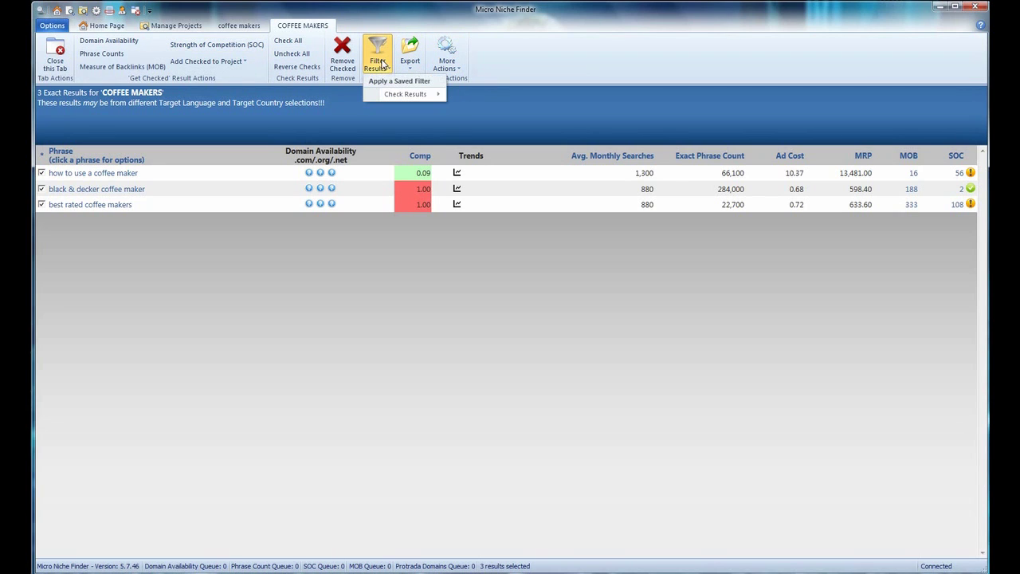
{"action": "left_click", "coordinate": [447, 57]}
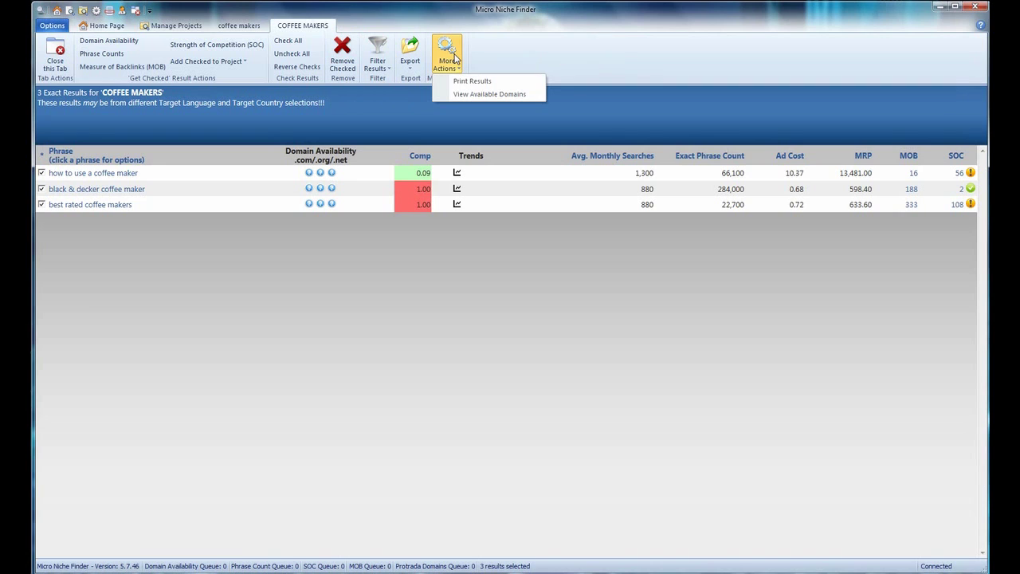
{"action": "left_click", "coordinate": [566, 53]}
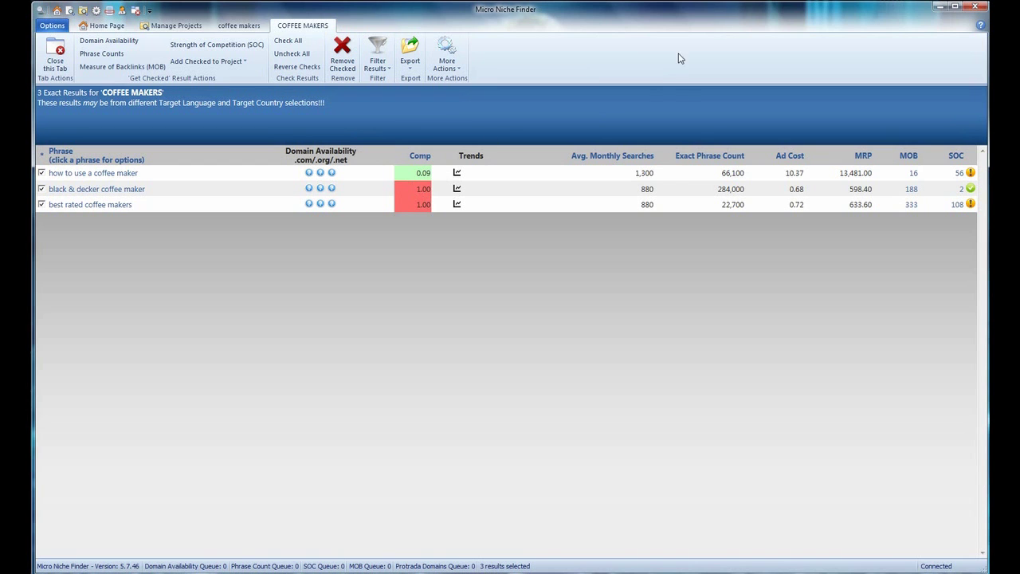
{"action": "mouse_move", "coordinate": [679, 17]}
{"action": "left_mouse_down"}
{"action": "mouse_move", "coordinate": [660, 48]}
{"action": "mouse_move", "coordinate": [673, 24]}
{"action": "left_mouse_up"}
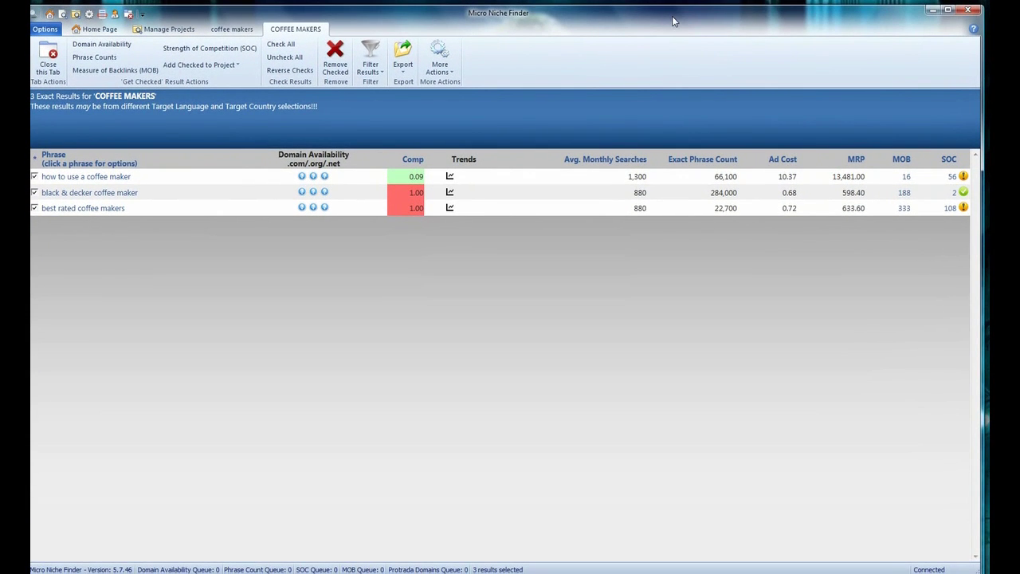